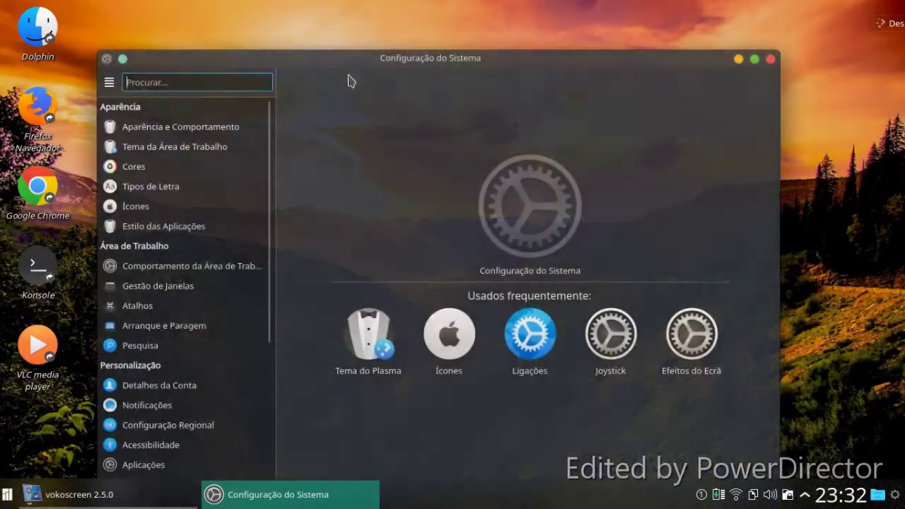
Apply the KDE-Story Plasma theme in the system settings and preview it on the application menu.
click(361, 325)
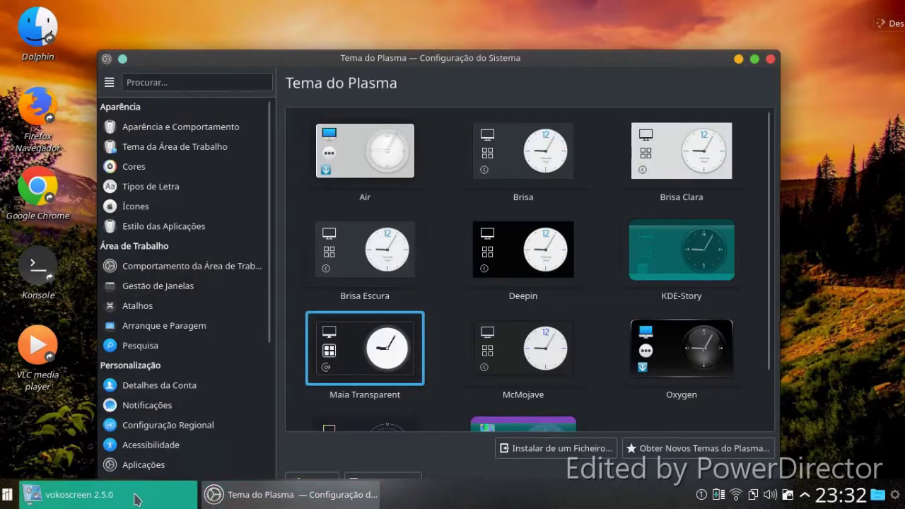
click(136, 499)
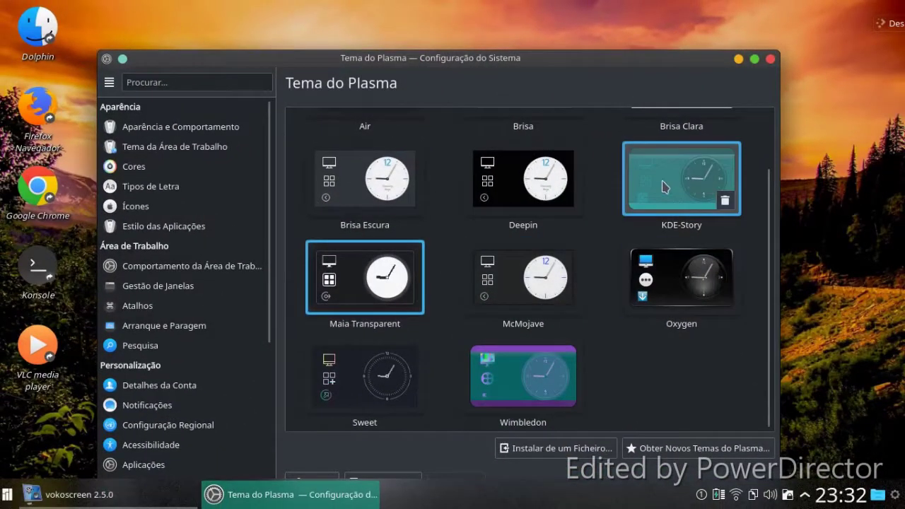
click(666, 185)
drag(499, 65, 494, 41)
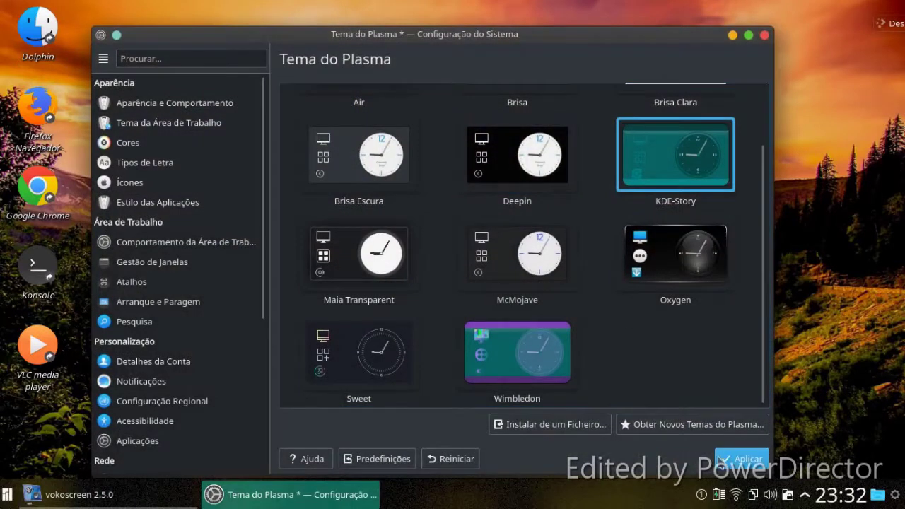
click(728, 458)
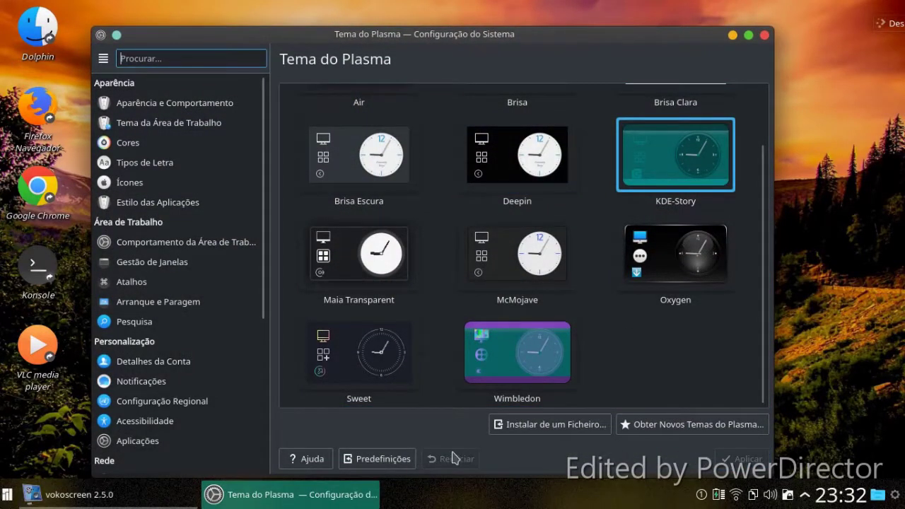
click(9, 493)
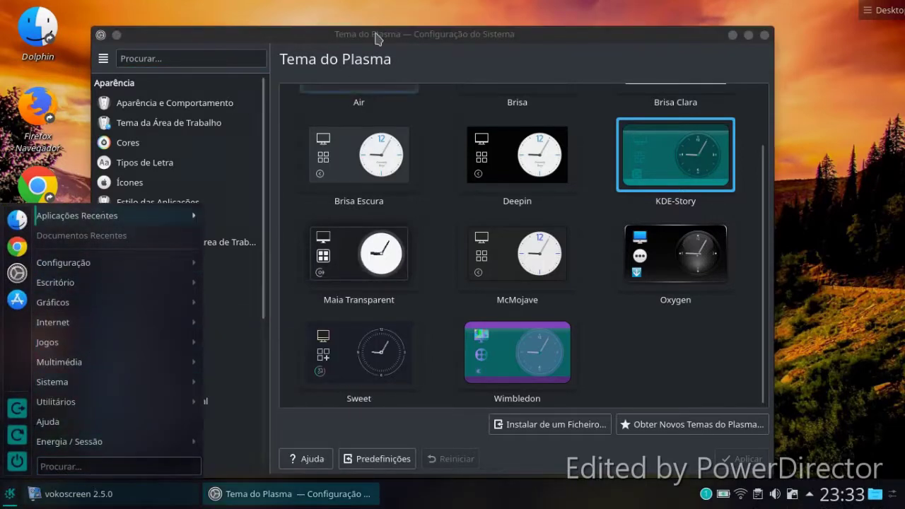
click(712, 358)
Remove the McMojave Plasma theme, apply Oxygen and preview it on the application menu.
click(537, 261)
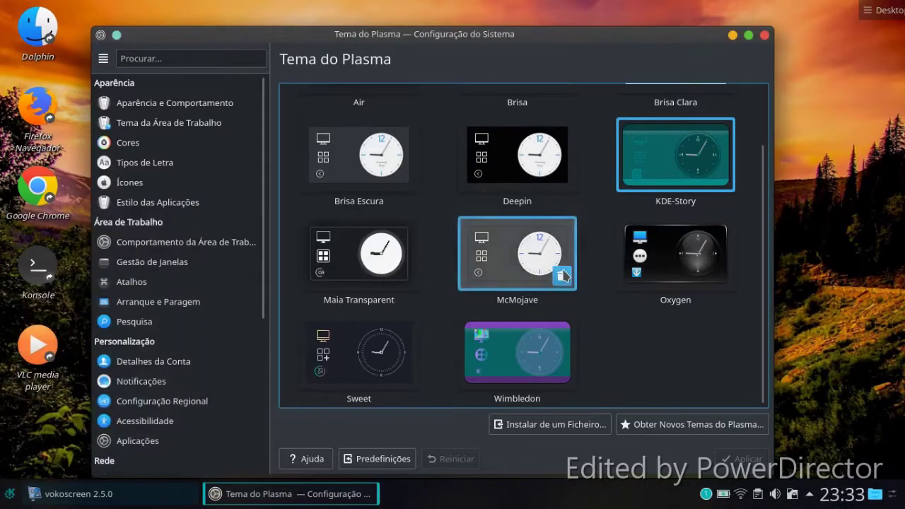
click(565, 281)
click(742, 458)
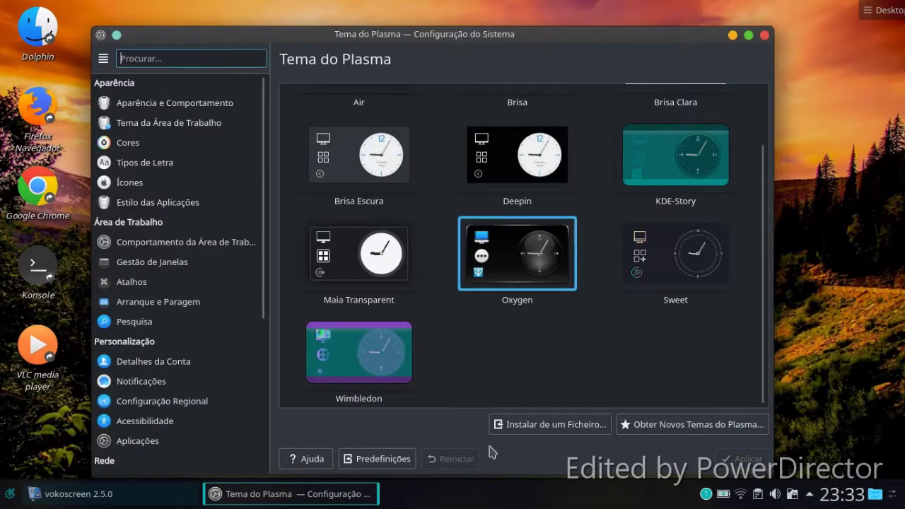
click(4, 496)
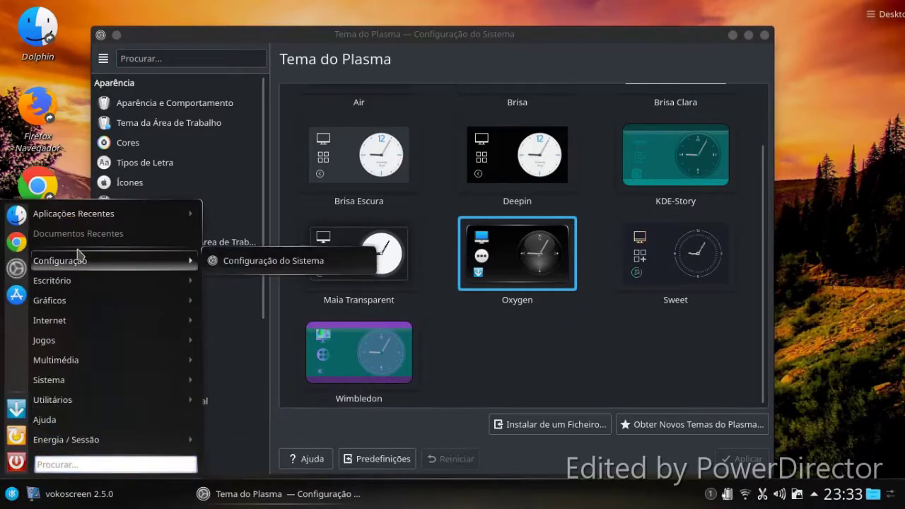
Apply the Deepin Plasma theme and preview it on the application menu, including the Configuração submenu.
click(536, 159)
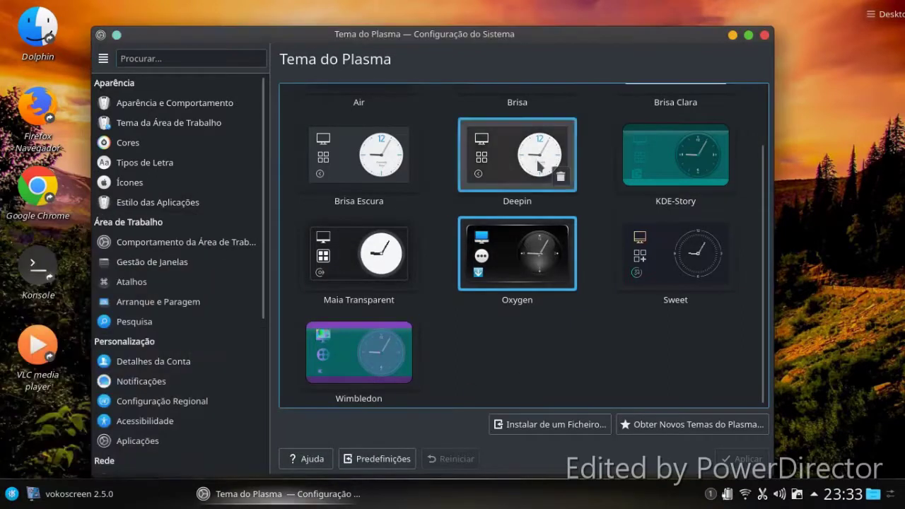
click(729, 455)
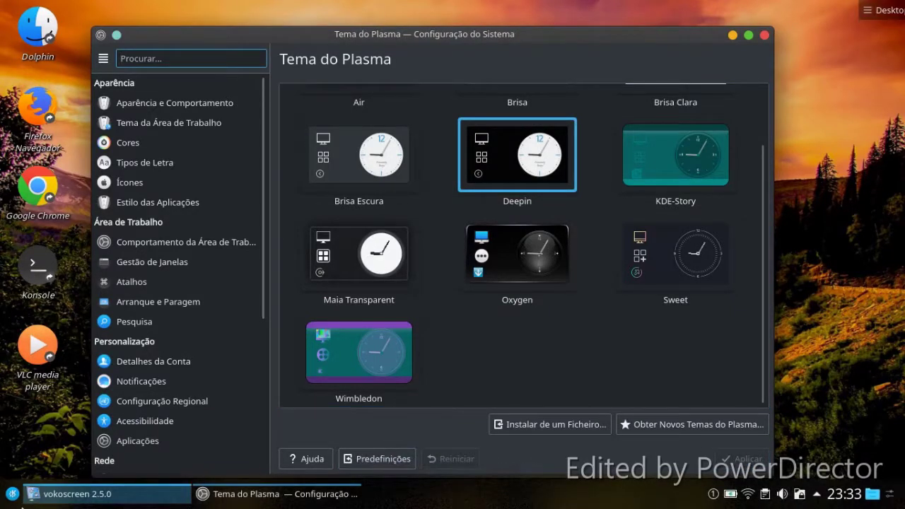
click(12, 494)
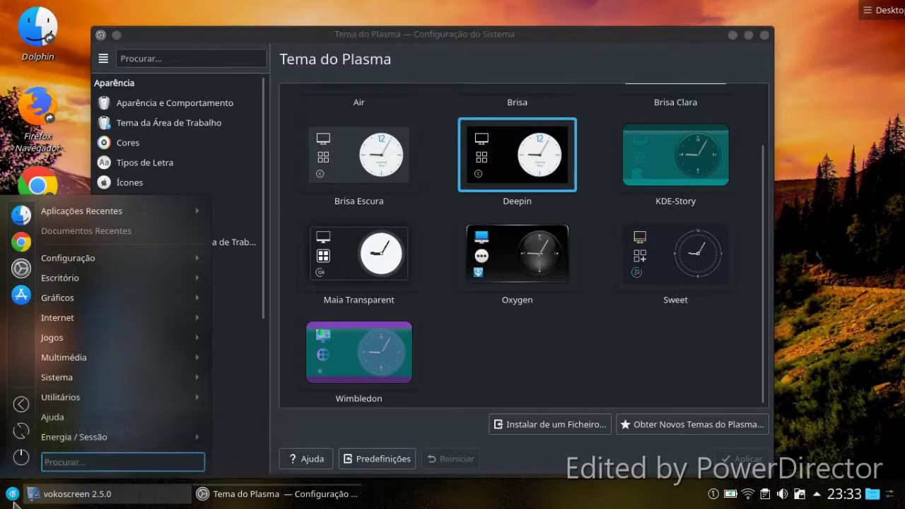
mouse_move(69, 380)
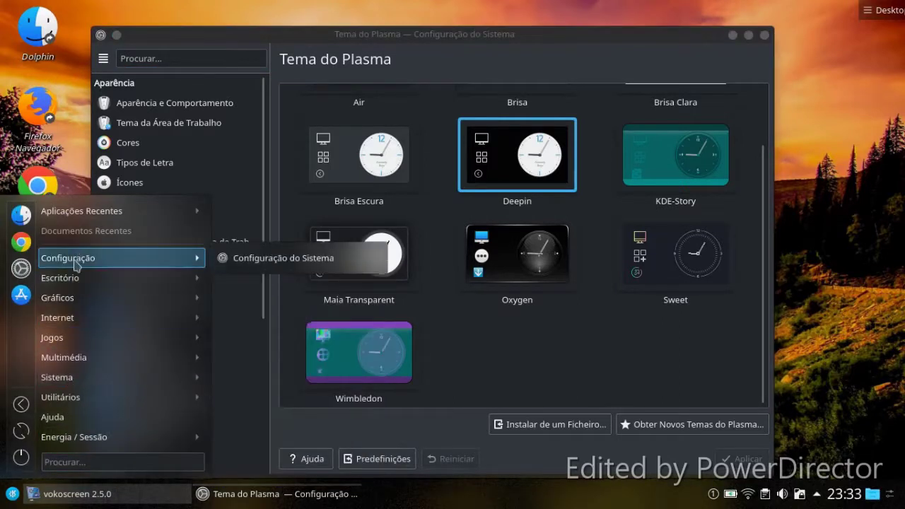
click(583, 346)
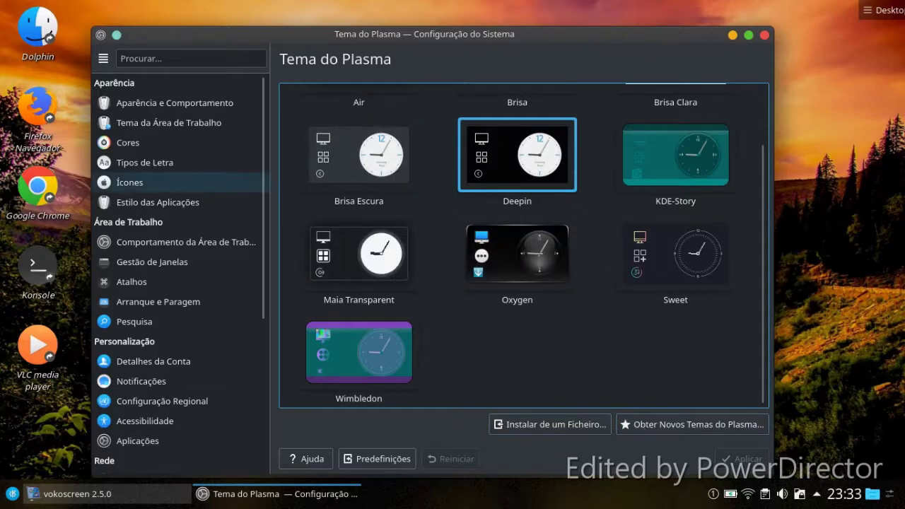
Find Zafiro icons among the downloadable icon themes and install its black-red variant.
click(130, 183)
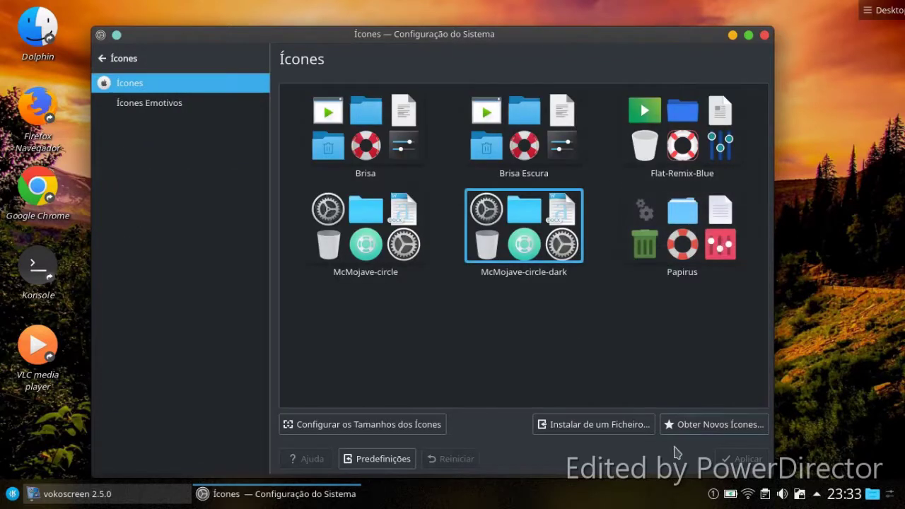
click(689, 423)
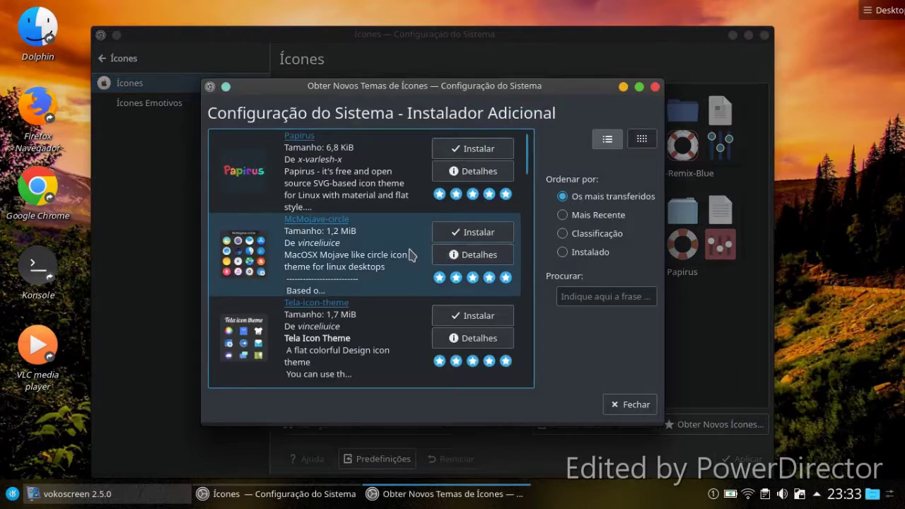
scroll(409, 255, down, 1)
scroll(408, 255, down, 1)
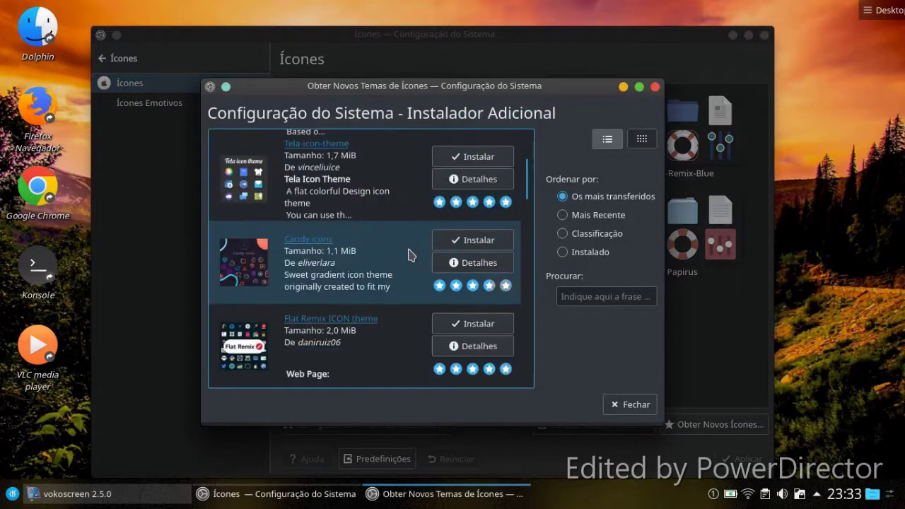
scroll(408, 255, down, 1)
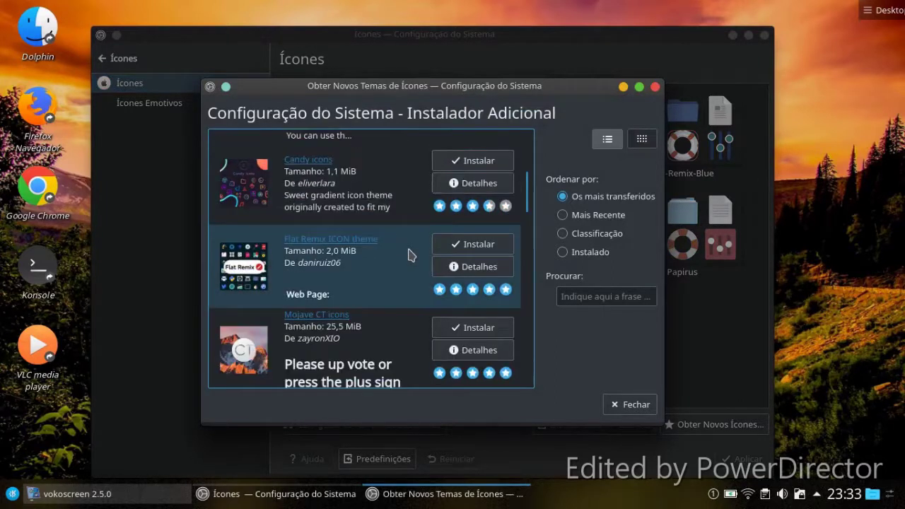
scroll(408, 255, down, 1)
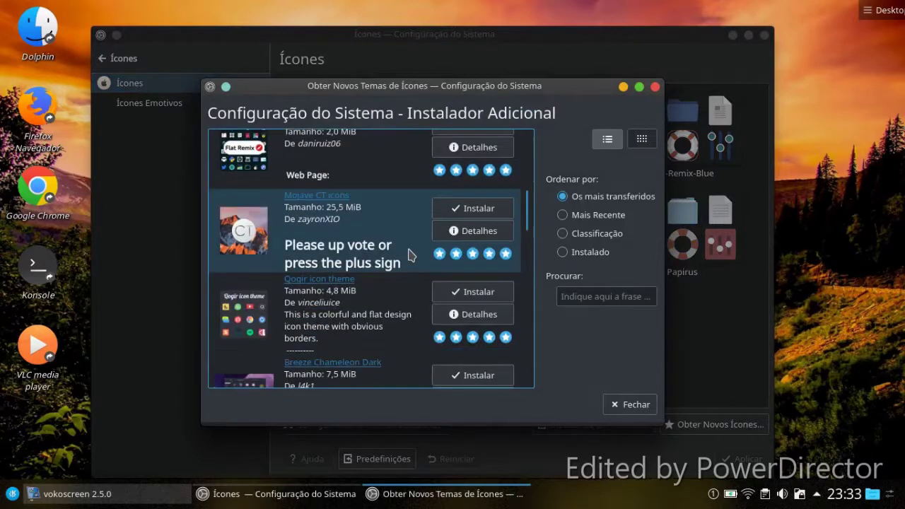
scroll(409, 255, down, 1)
scroll(408, 255, down, 1)
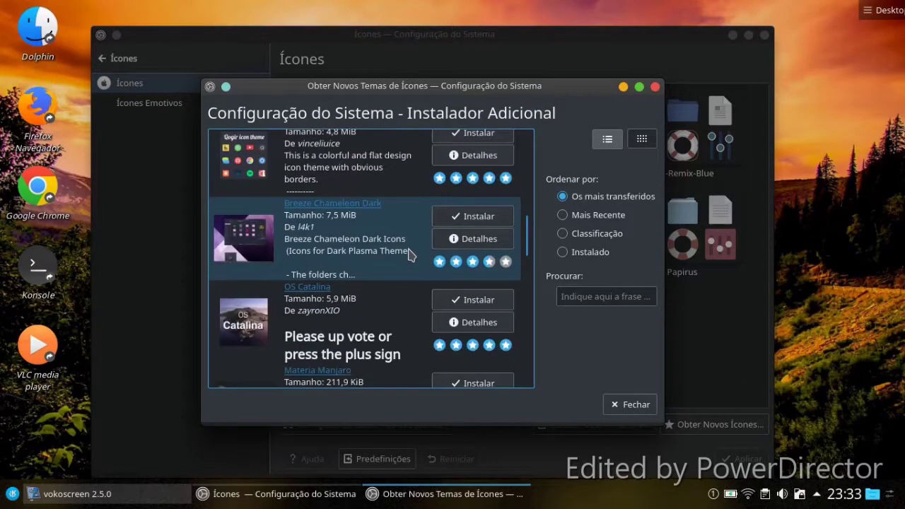
scroll(408, 255, down, 4)
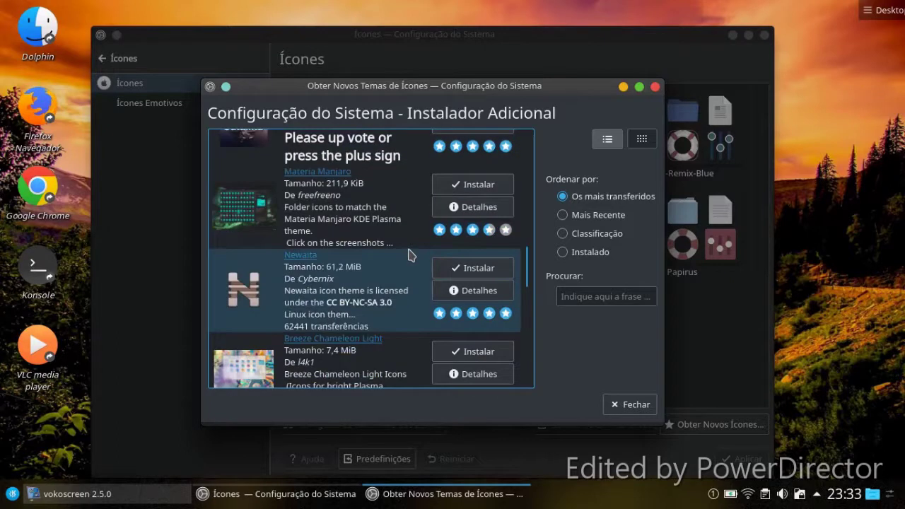
scroll(408, 255, down, 3)
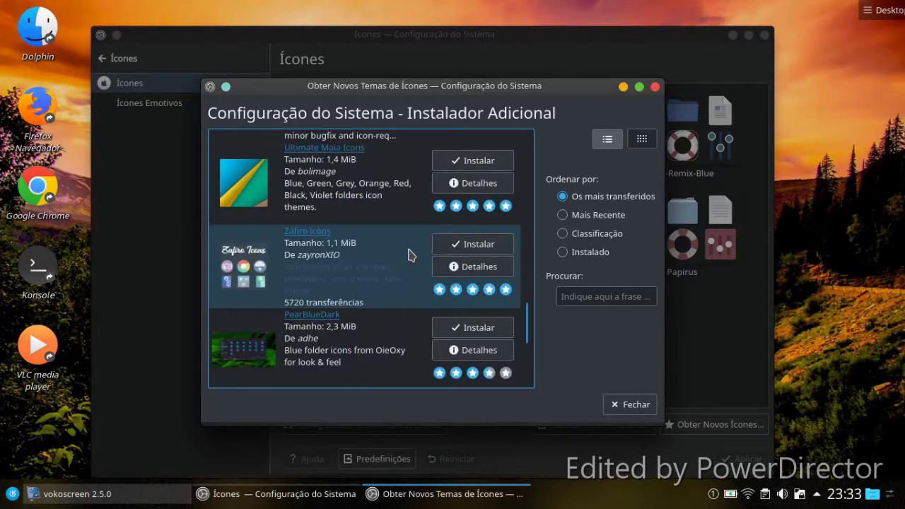
click(442, 244)
click(504, 260)
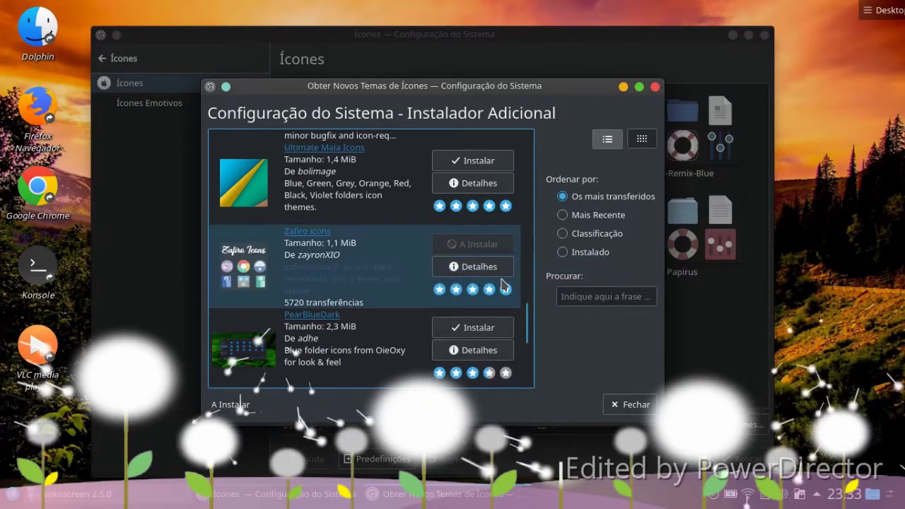
click(626, 404)
Apply the Zafiro-icons-black-red icon theme and check the new icons in the application menu.
click(365, 323)
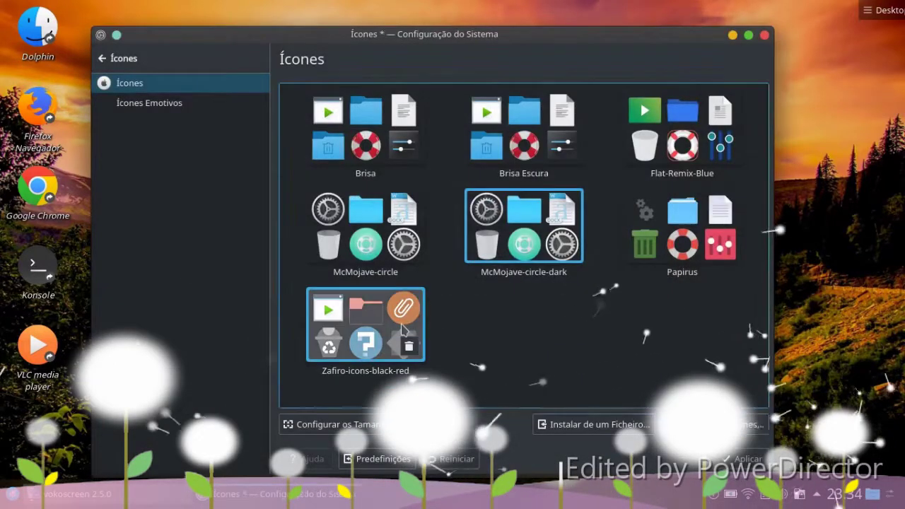
click(726, 460)
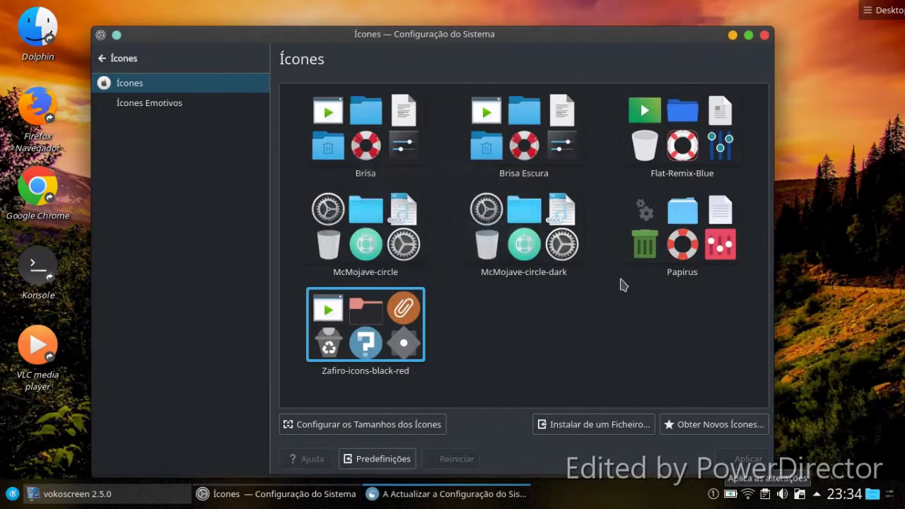
click(12, 493)
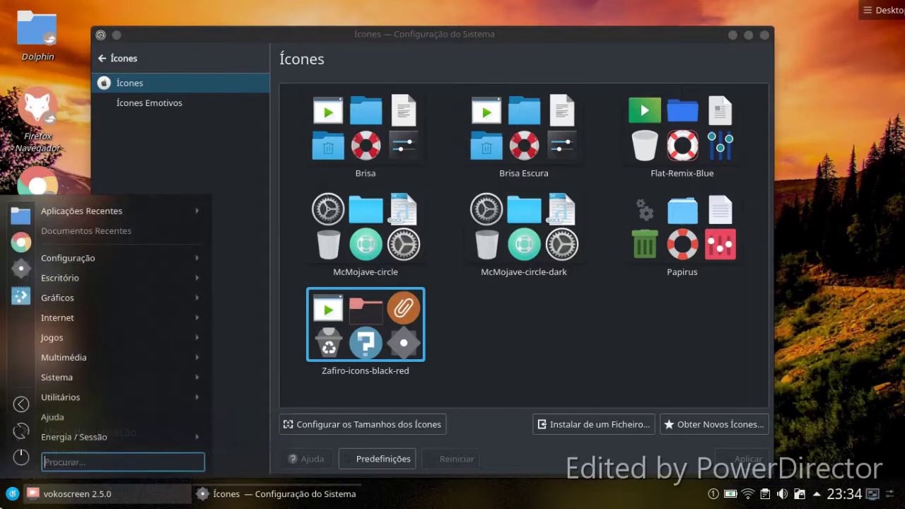
click(569, 30)
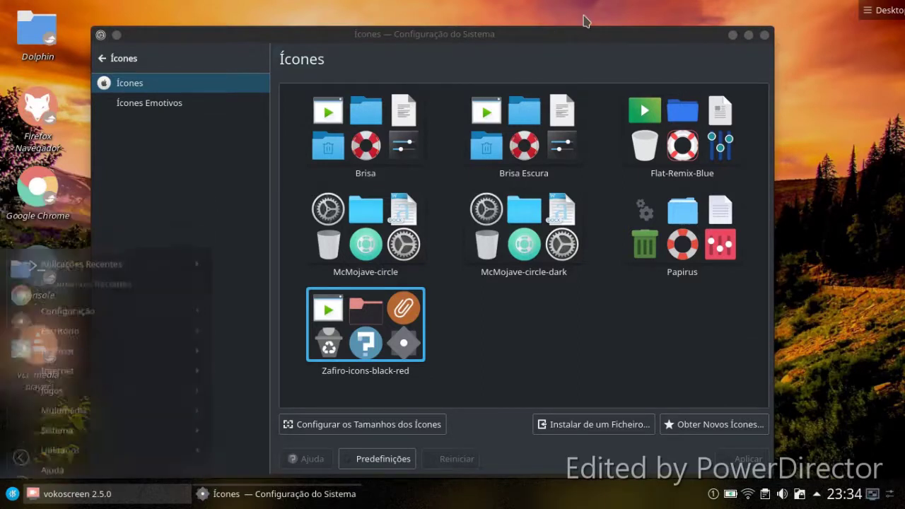
Go to the window decorations settings under Estilo das Aplicações and apply the McMojave-light decoration.
click(168, 65)
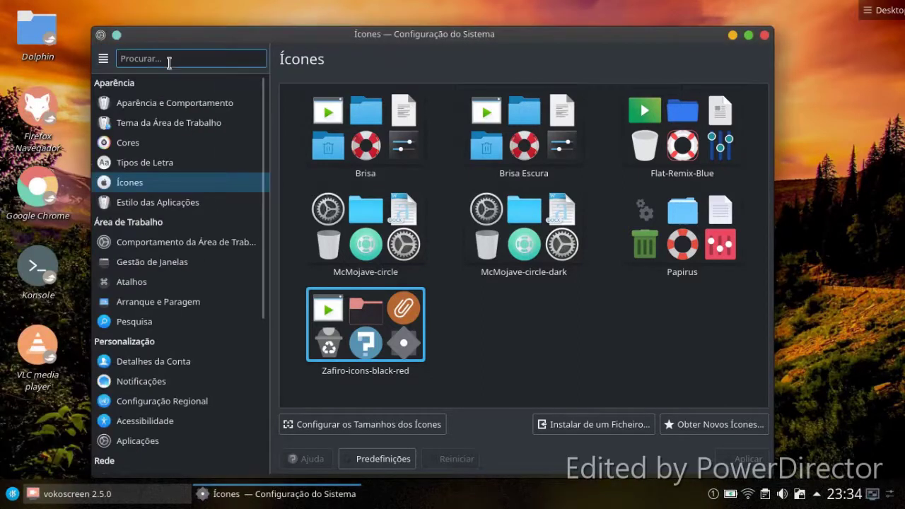
click(168, 204)
key(Down)
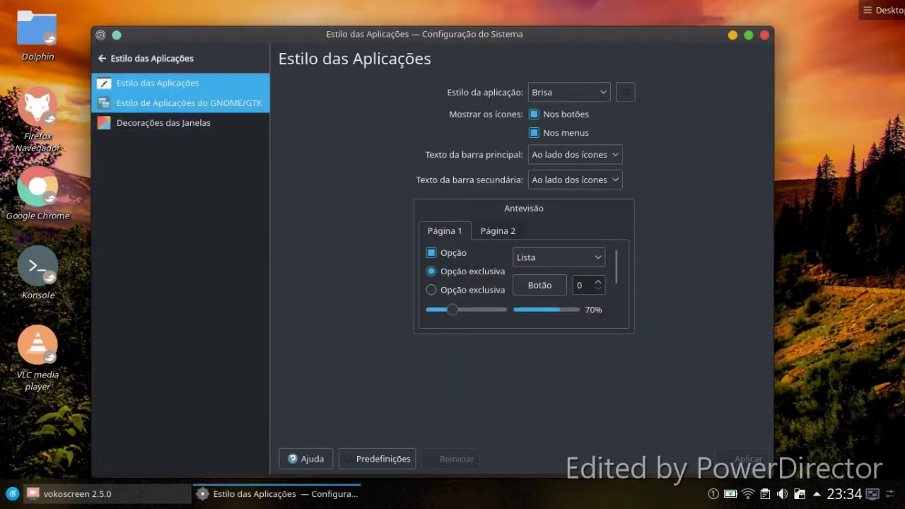
click(171, 134)
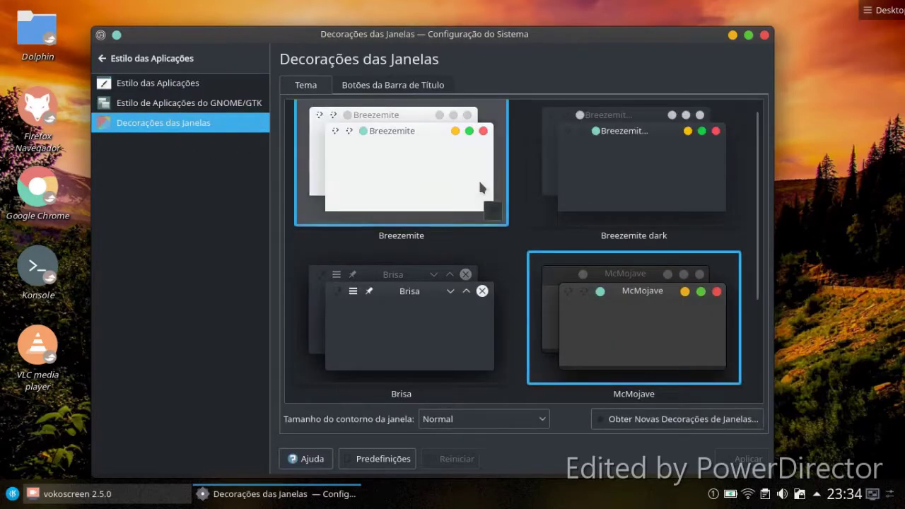
scroll(481, 187, down, 3)
click(390, 294)
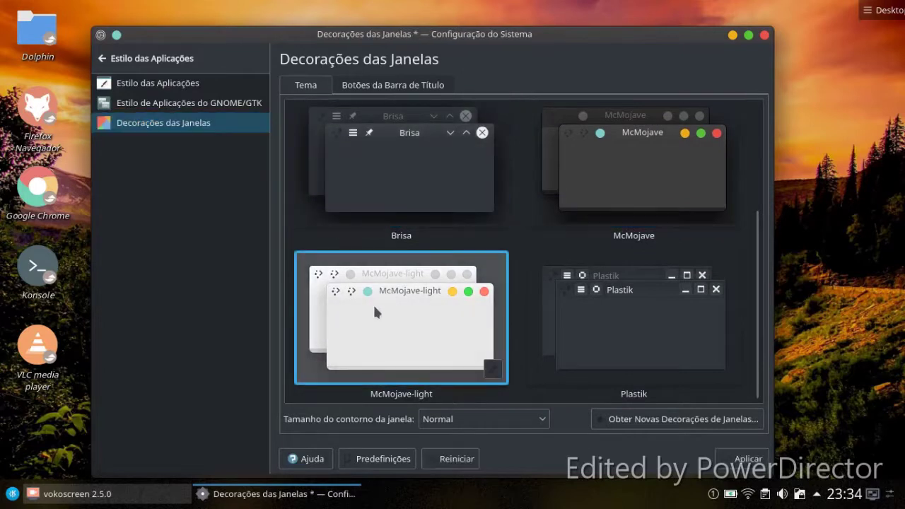
click(763, 459)
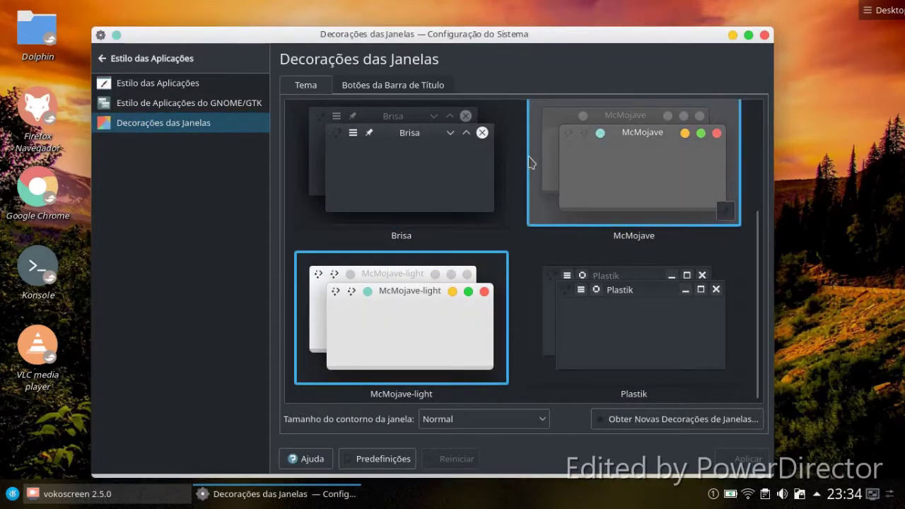
Apply the Breezemite dark window decoration and move the settings window up to the edge of the screen.
scroll(479, 252, up, 2)
scroll(438, 273, up, 2)
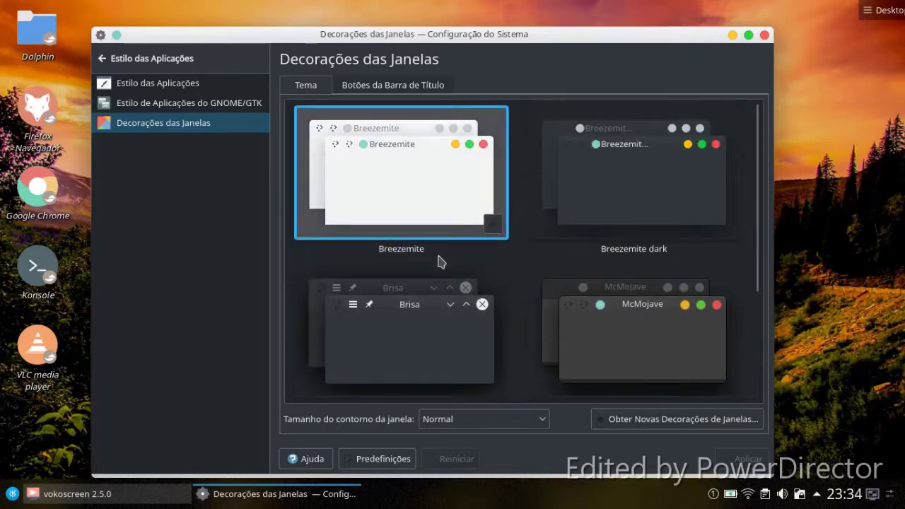
click(610, 221)
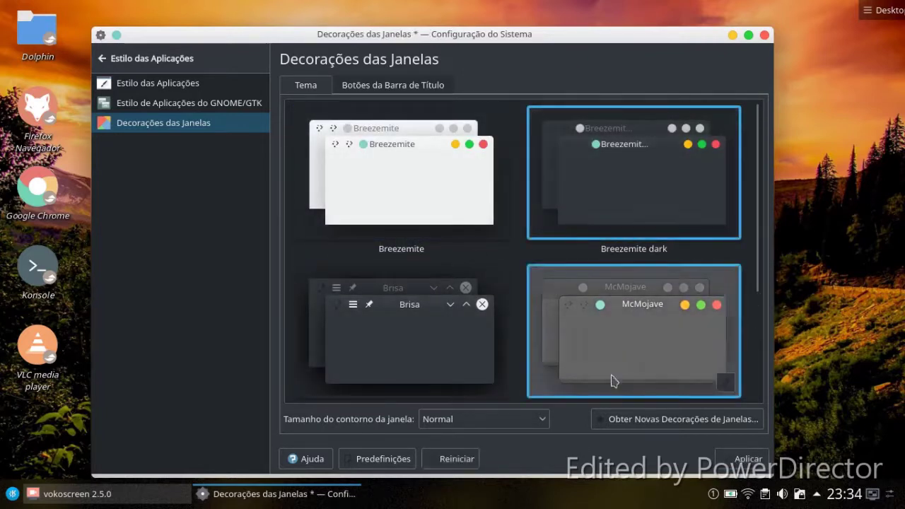
click(728, 457)
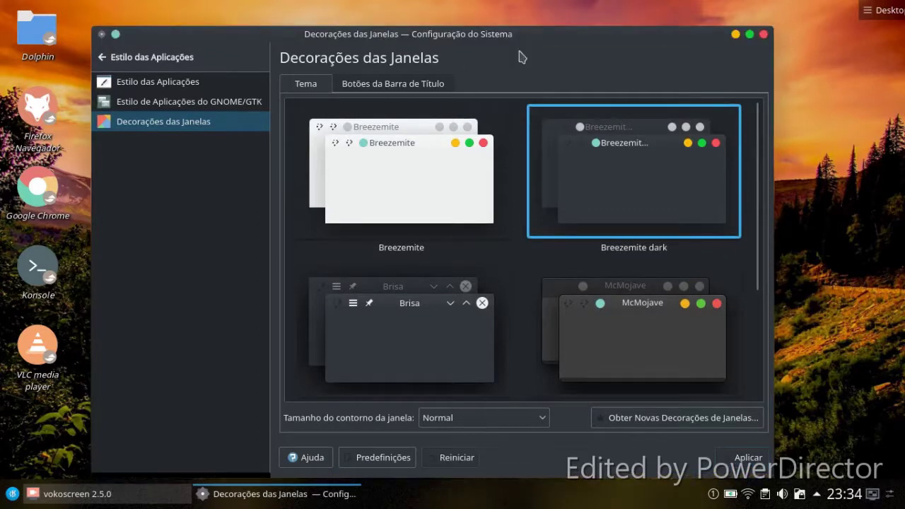
drag(526, 36, 550, 9)
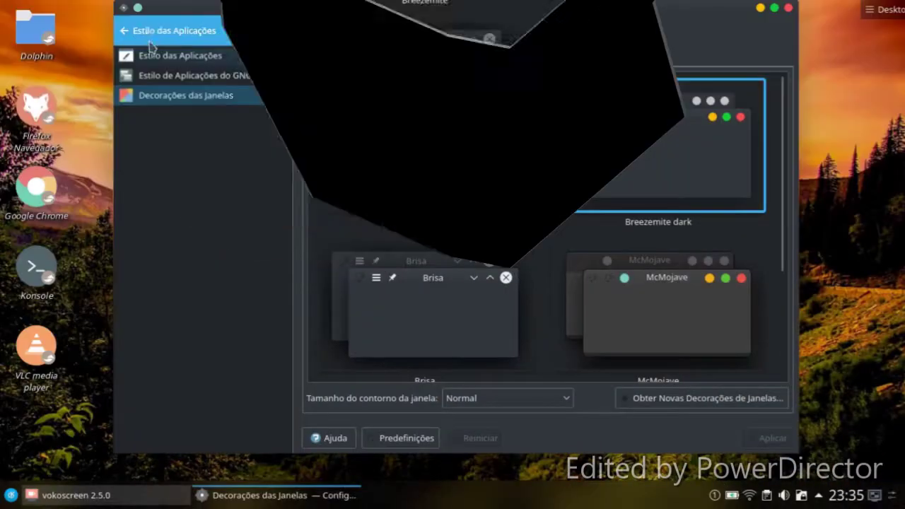
Go to Efeitos do Ecrã under Comportamento da Área de Trabalho, enable the Auxiliar de Ajuste and Inversão effects, and apply them.
click(149, 41)
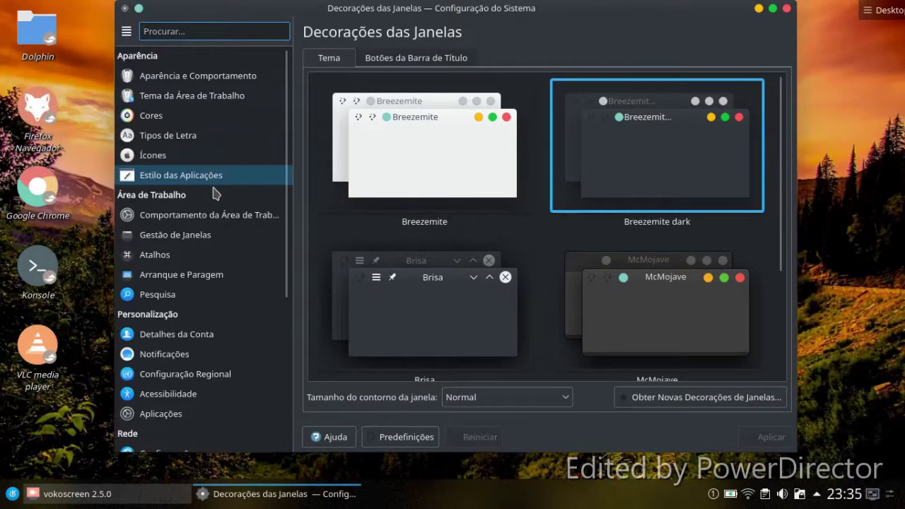
click(217, 220)
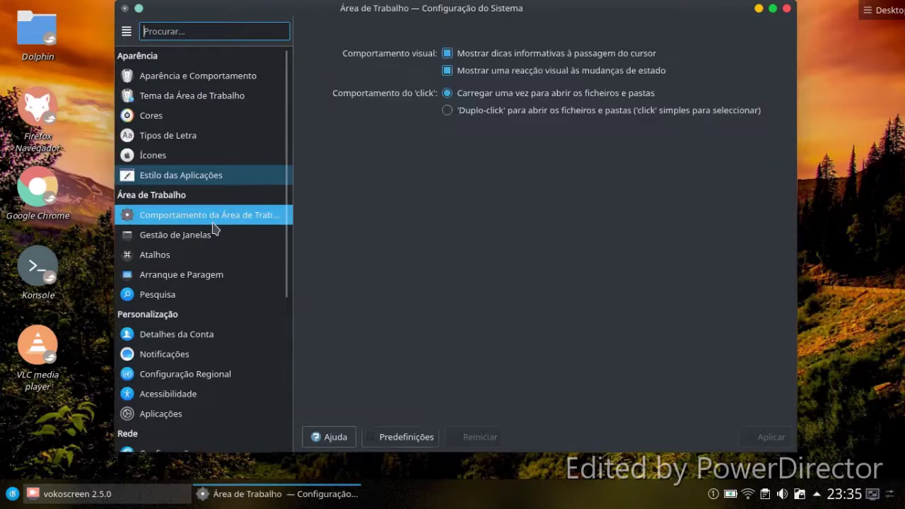
click(180, 100)
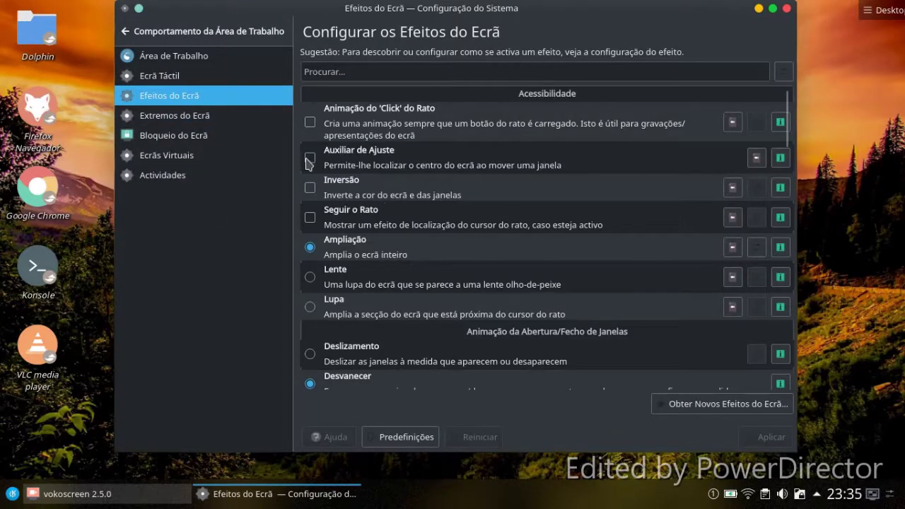
click(309, 158)
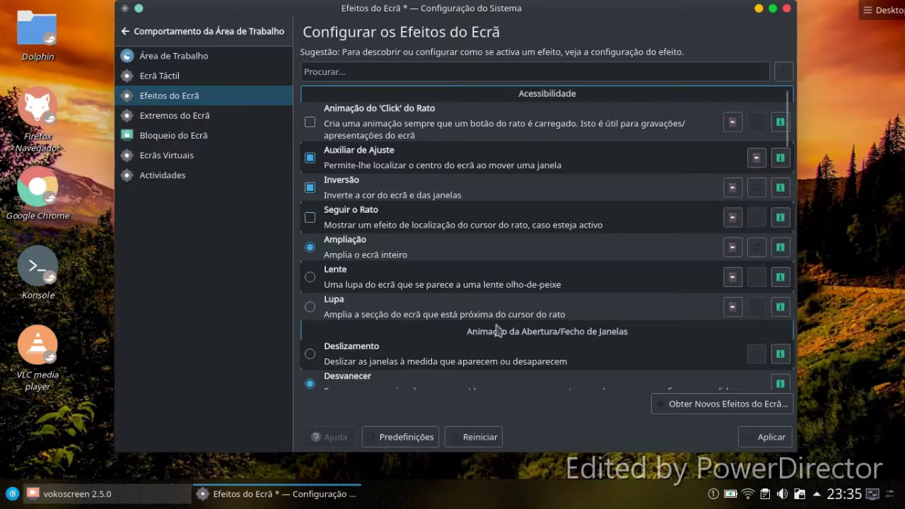
click(781, 438)
Review the task manager's appearance settings from the panel and close the dialog.
right_click(544, 502)
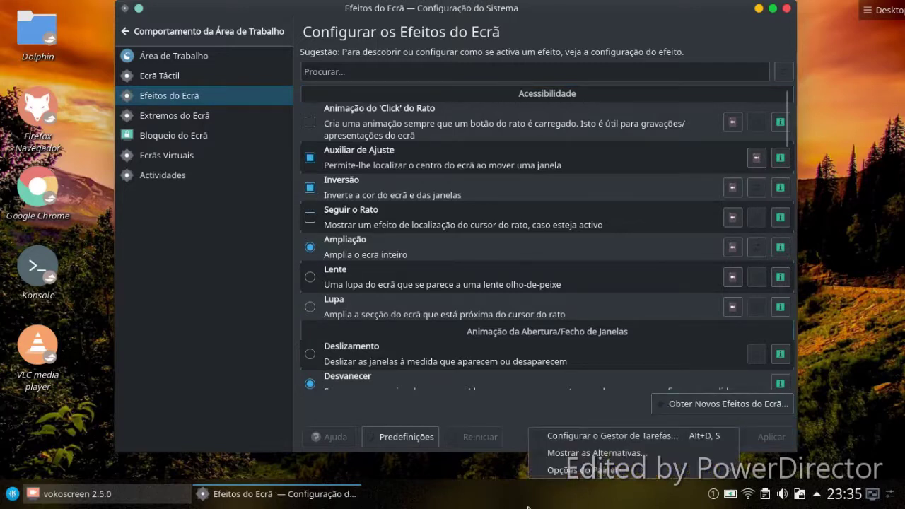
mouse_move(604, 471)
click(597, 436)
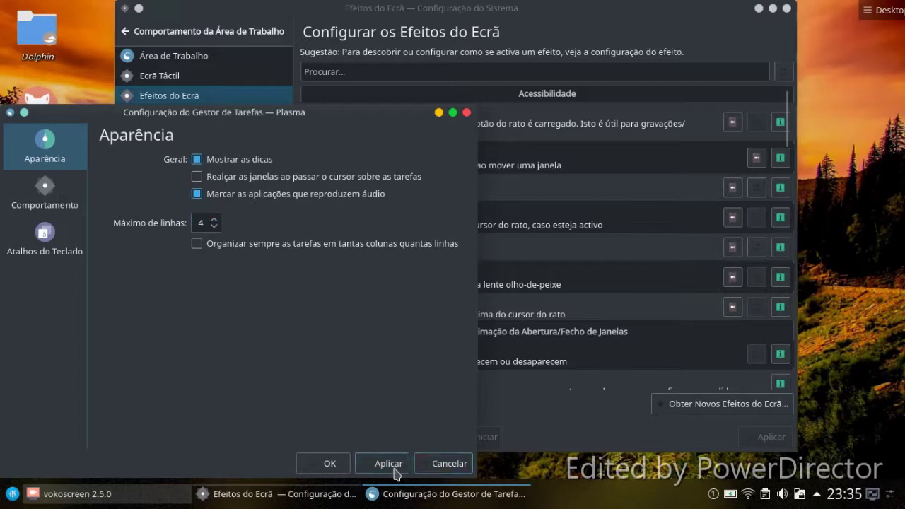
click(330, 466)
Enable the Cubo de Ecrãs effect under Gestão de Janelas, apply it, and close the system settings.
scroll(484, 252, down, 5)
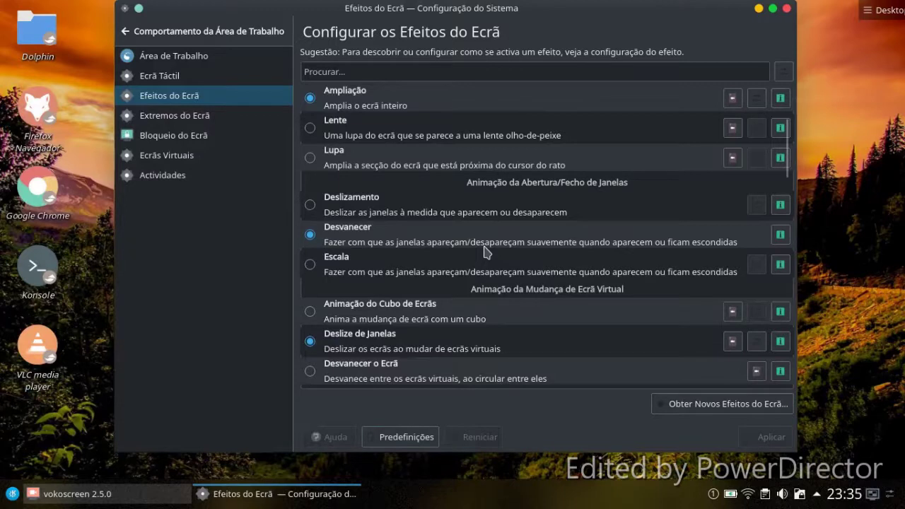
scroll(485, 252, down, 10)
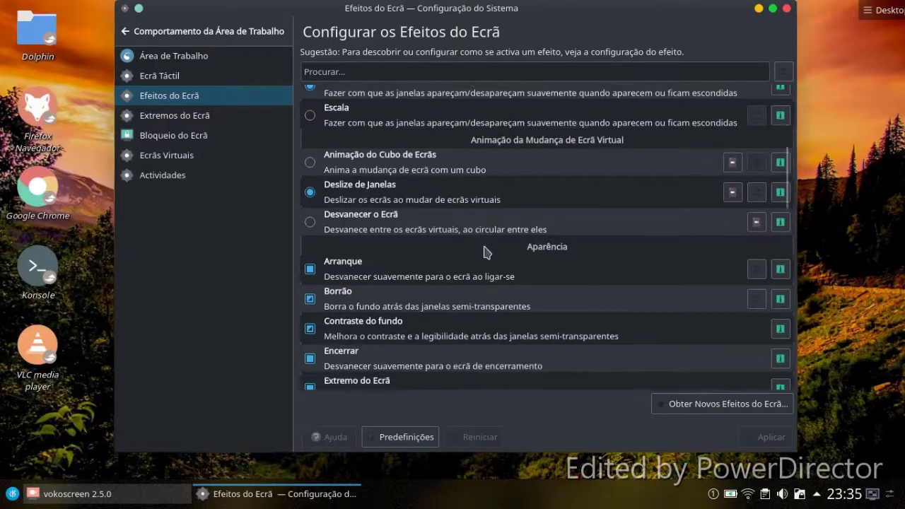
scroll(485, 253, down, 12)
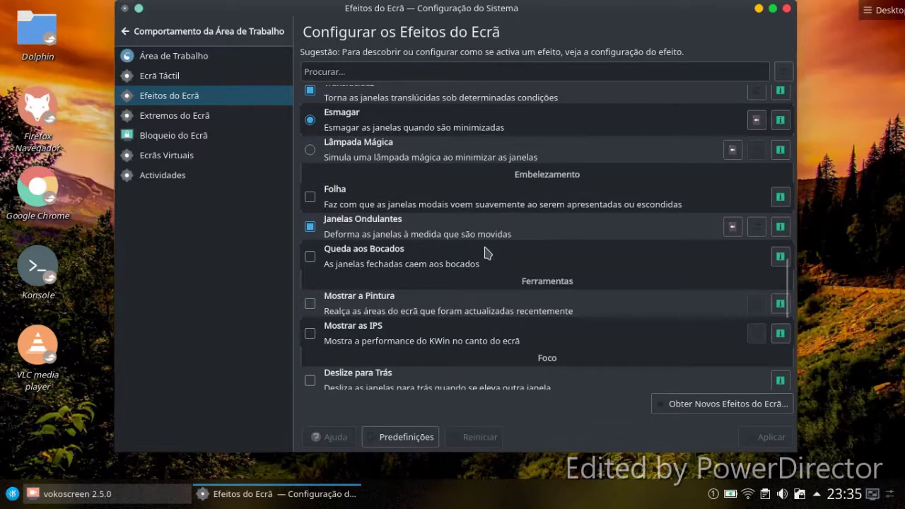
scroll(485, 253, down, 3)
scroll(485, 252, down, 6)
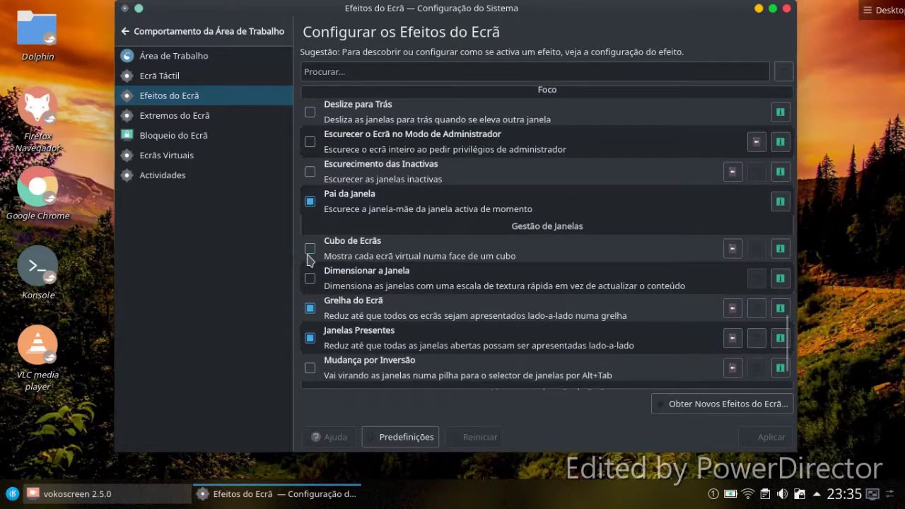
click(310, 250)
click(771, 436)
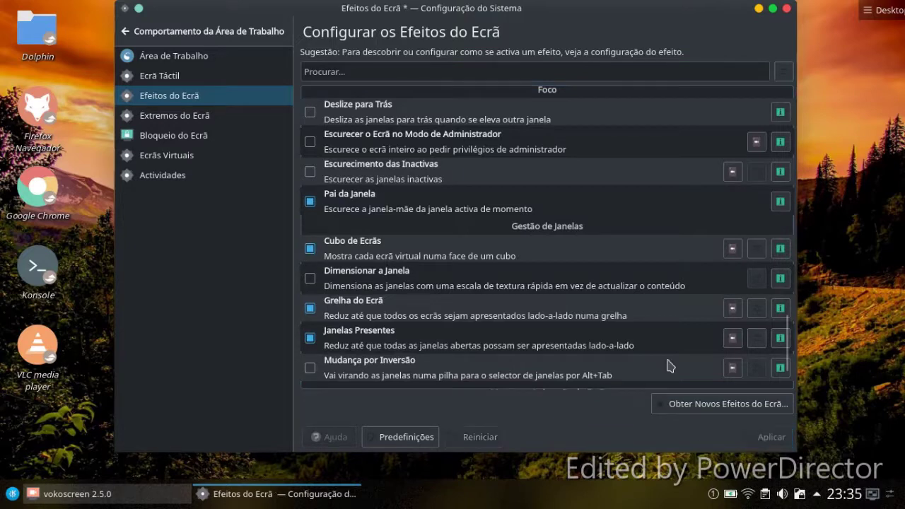
click(787, 10)
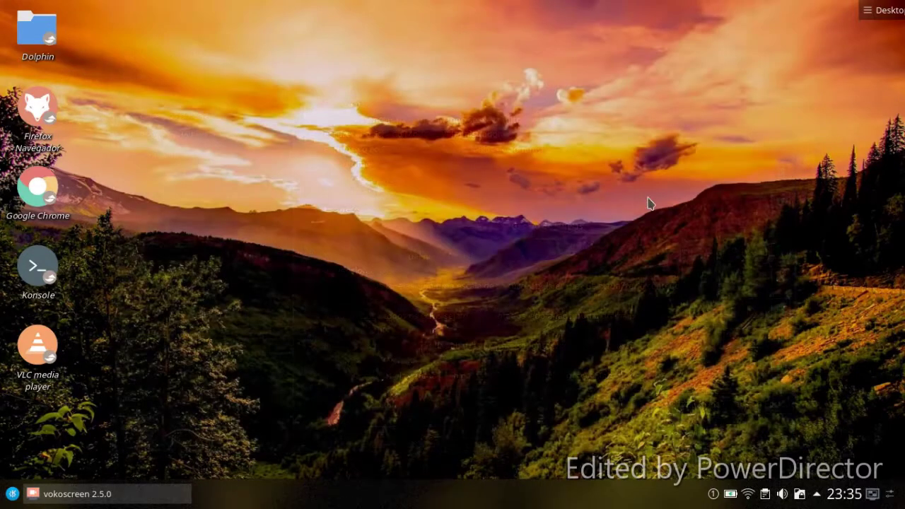
Open the Dolphin file manager, move its window around the desktop to check the window effects, and close it.
right_click(647, 202)
click(347, 221)
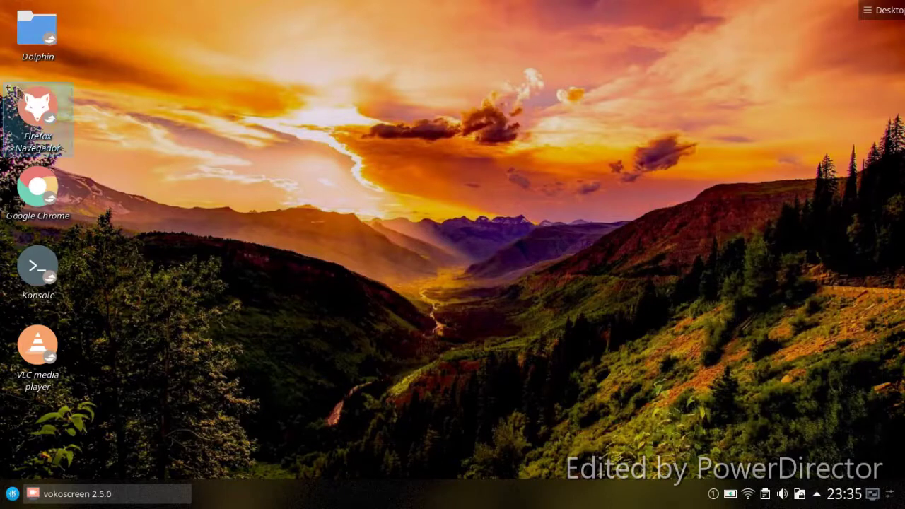
click(37, 41)
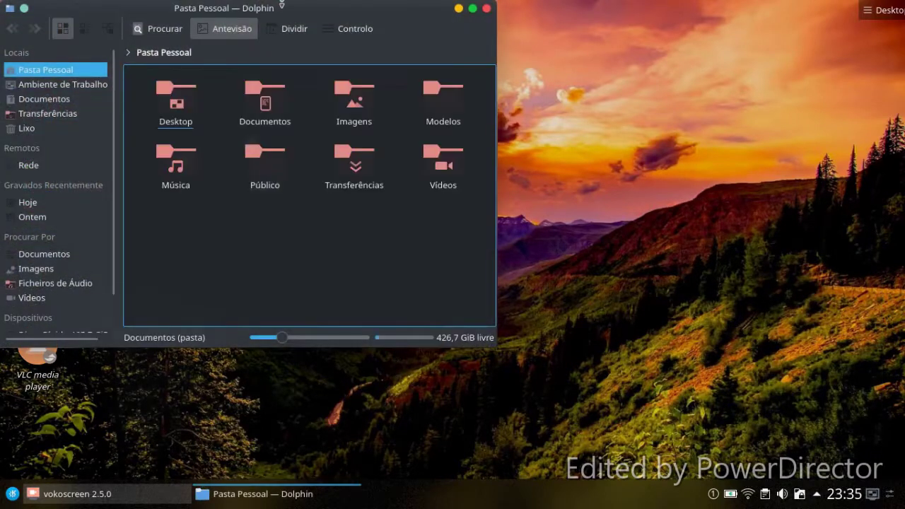
drag(282, 6, 770, 168)
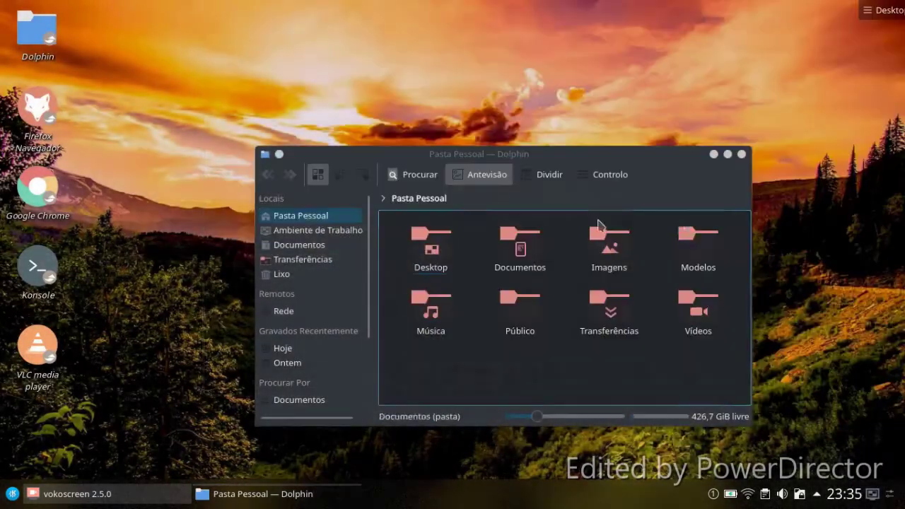
click(726, 197)
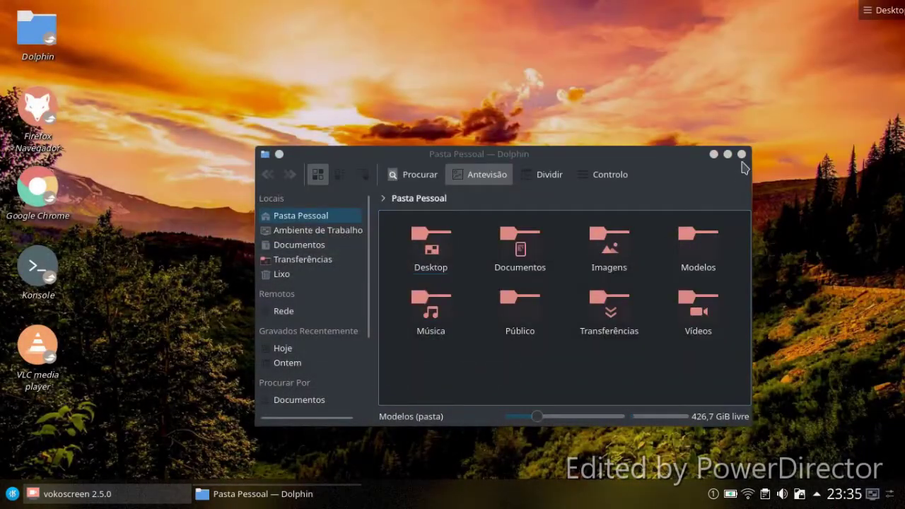
click(743, 166)
click(740, 154)
Open the desktop configuration and set the wallpaper to pexels-photo-145712 (1).
right_click(399, 122)
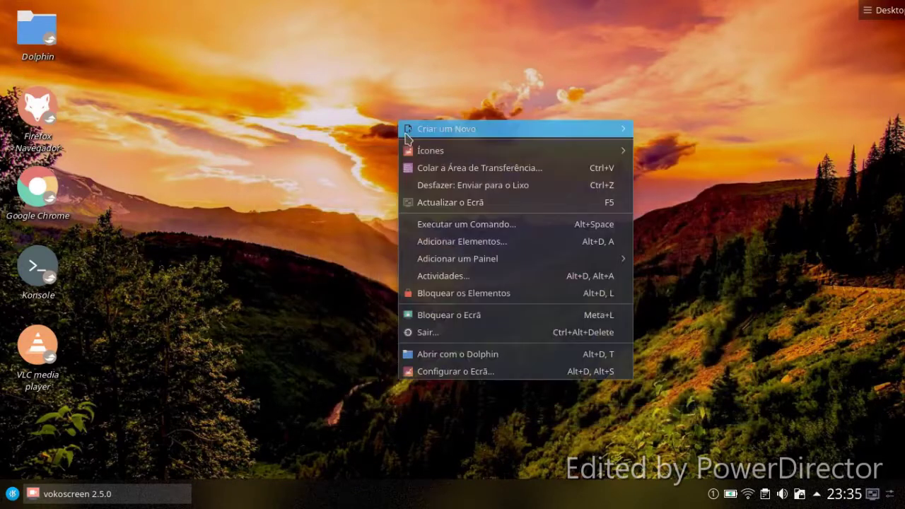
click(434, 372)
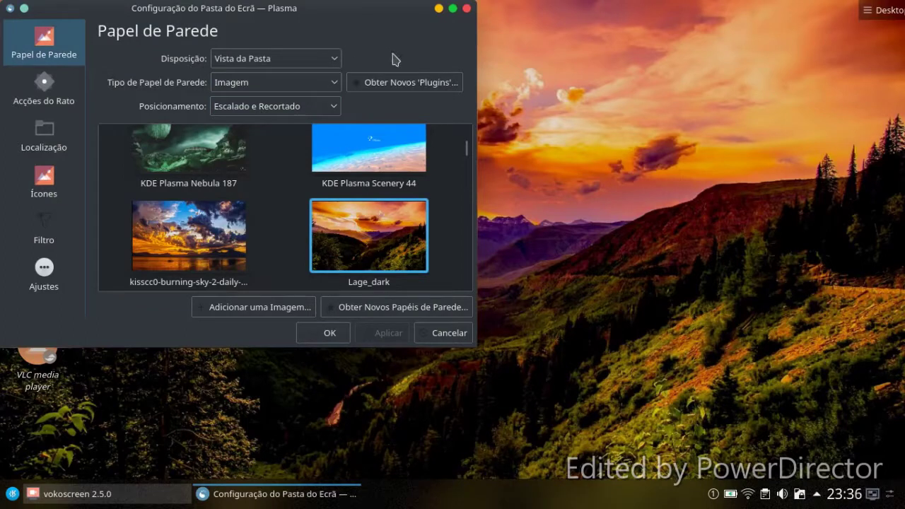
drag(357, 24, 538, 64)
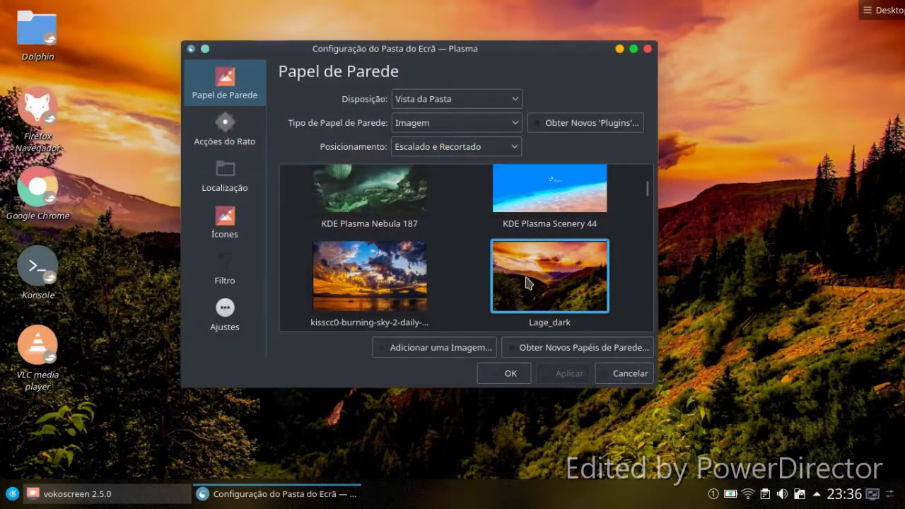
scroll(526, 278, down, 2)
scroll(525, 278, down, 1)
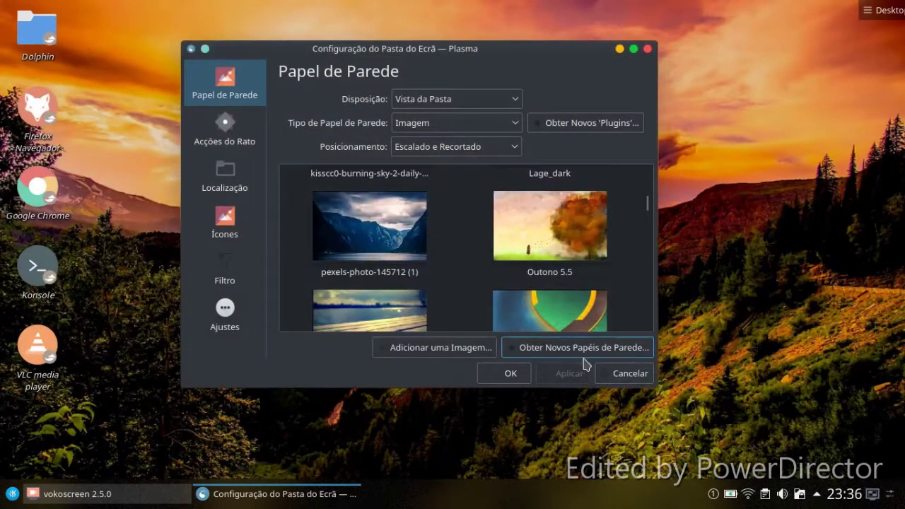
click(382, 226)
click(569, 373)
click(505, 374)
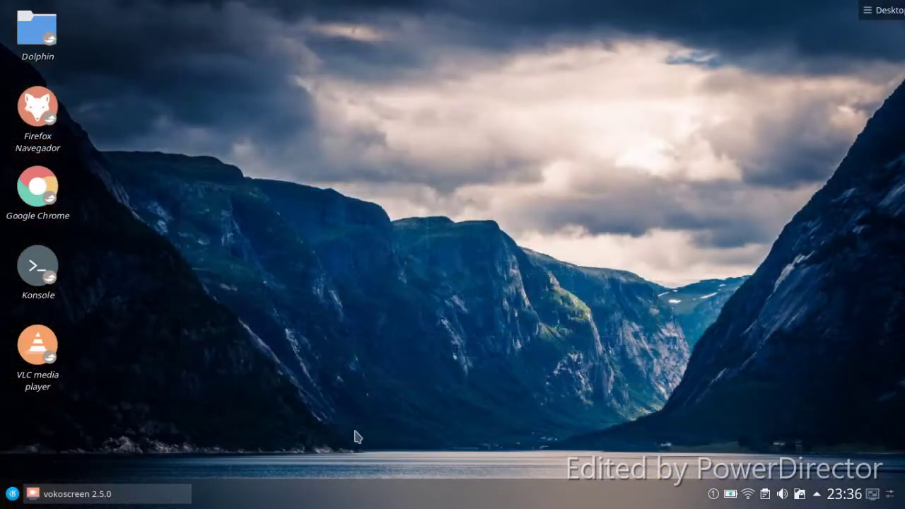
Launch the game Chromium B.S.U. from the Jogos category of the application menu.
click(176, 491)
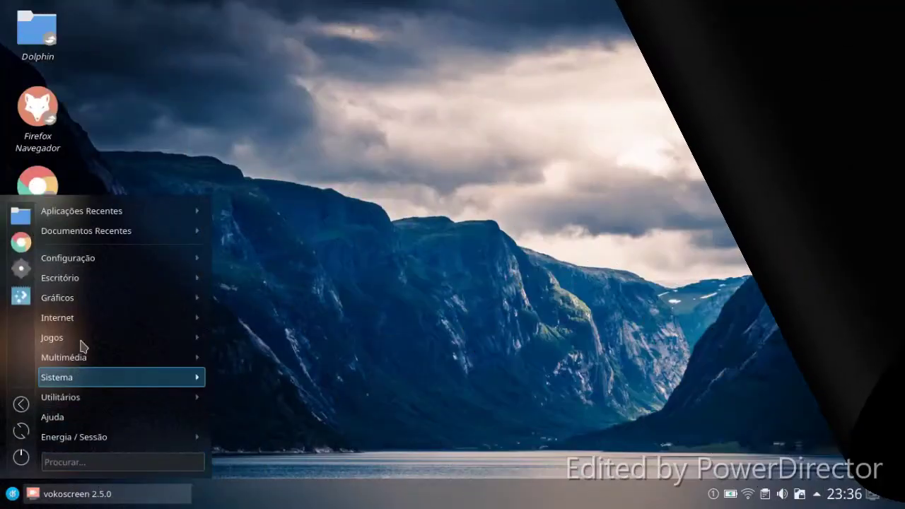
mouse_move(87, 336)
mouse_move(244, 337)
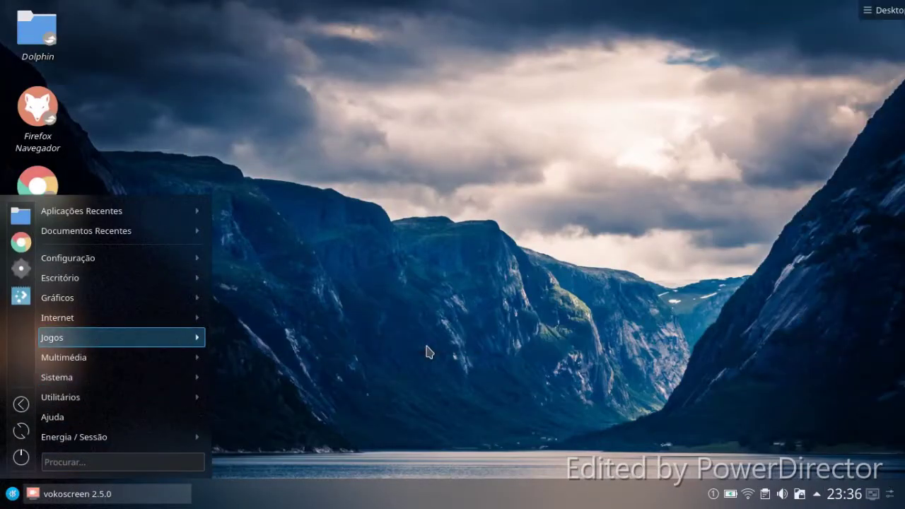
click(428, 338)
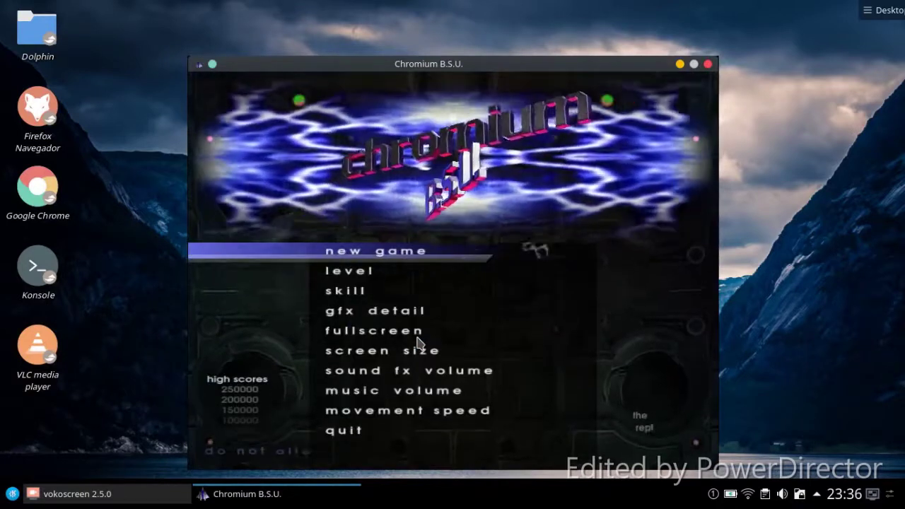
Start a new game in Chromium B.S.U., then return to its main screen and quit.
key(Return)
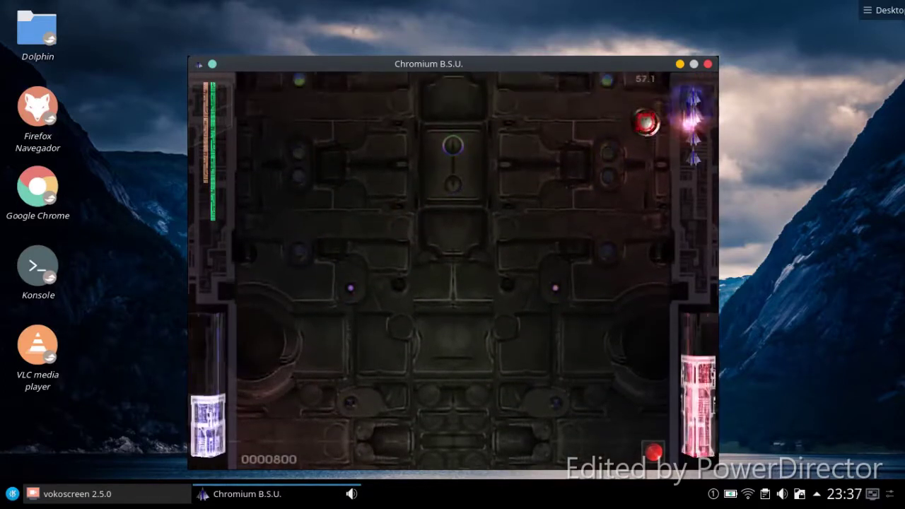
key(Escape)
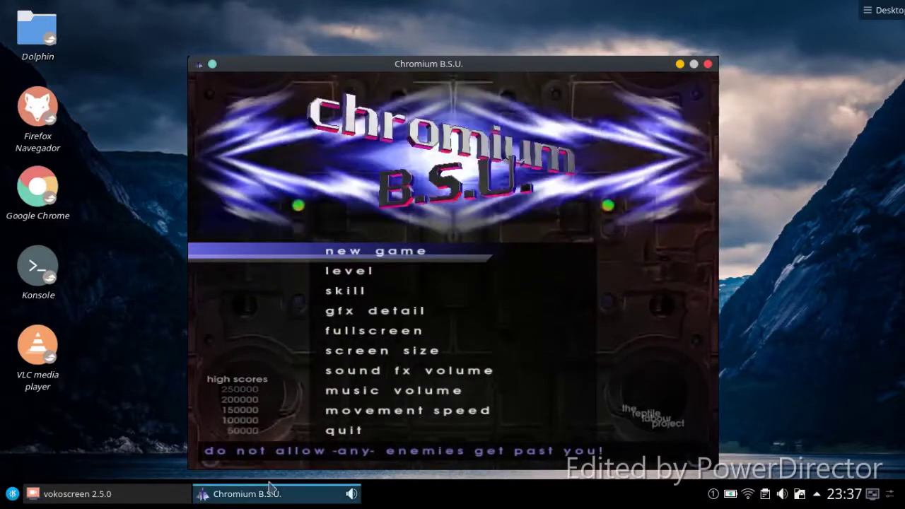
click(347, 433)
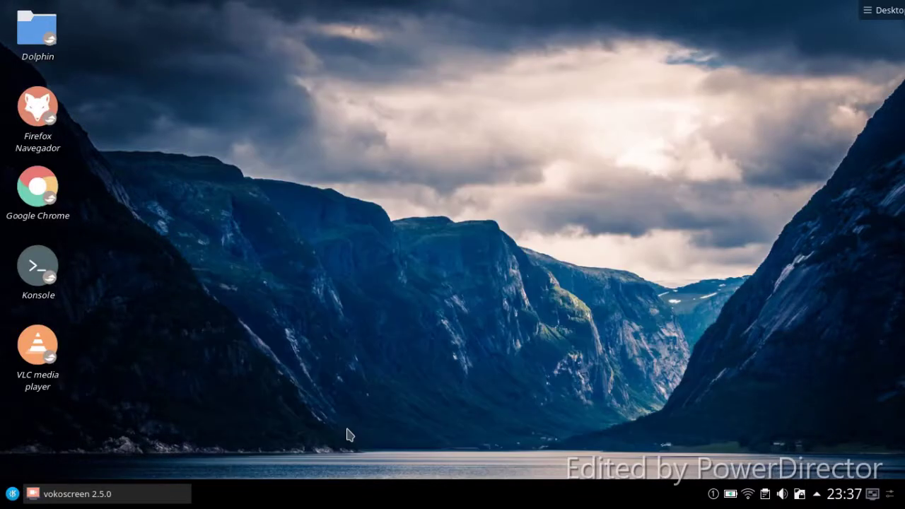
Browse the games, internet and configuration categories of the application menu and open Configuração do Sistema.
click(12, 493)
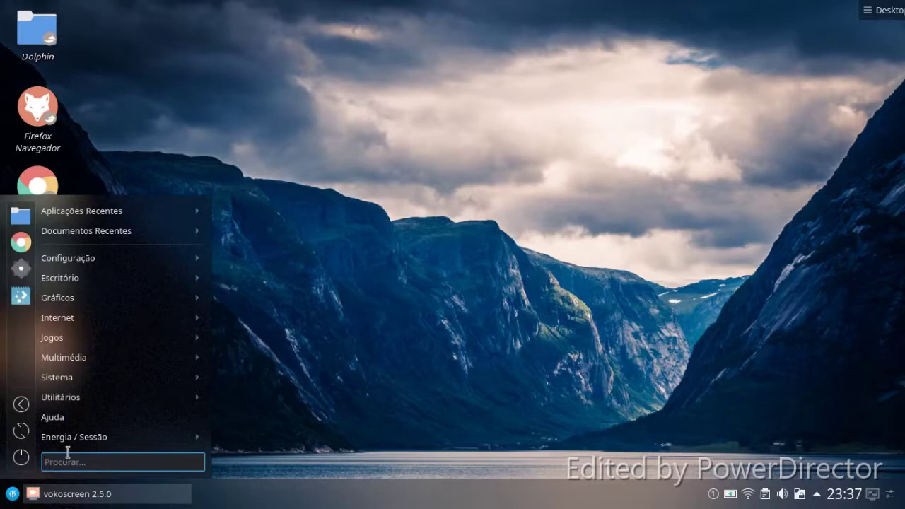
mouse_move(82, 347)
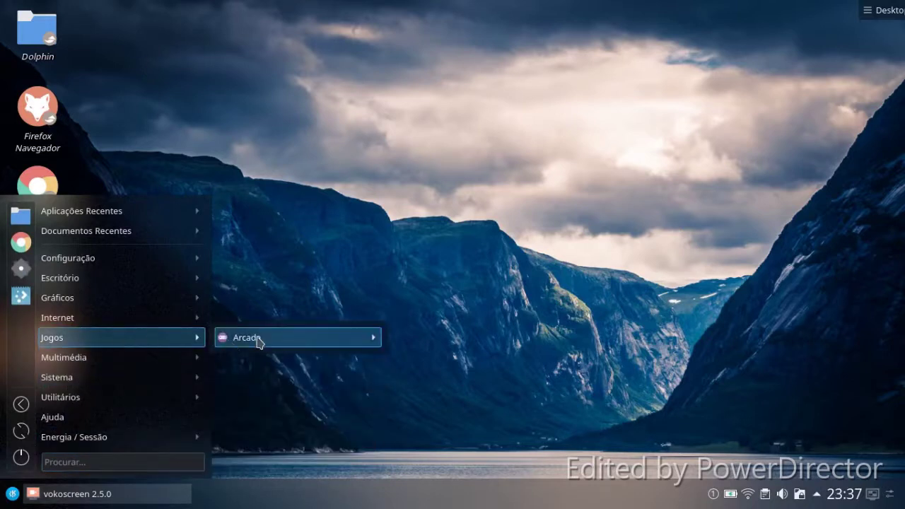
mouse_move(275, 342)
mouse_move(119, 324)
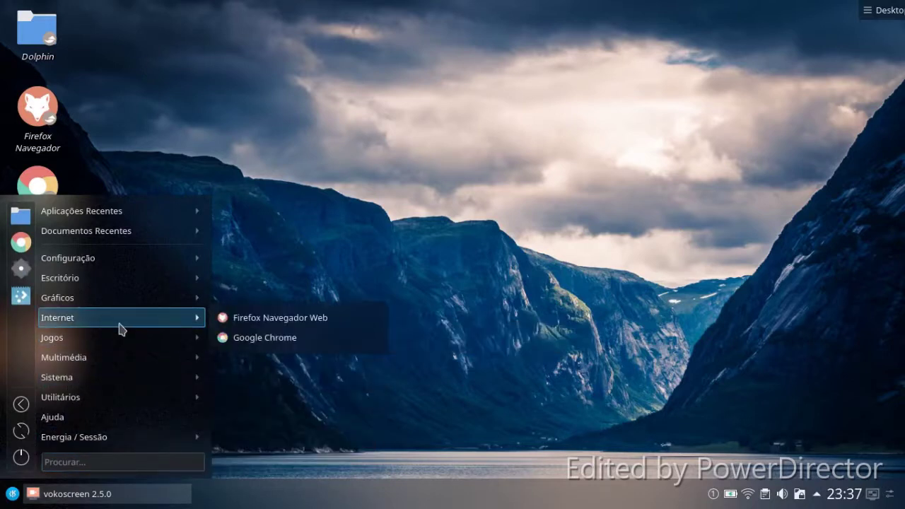
mouse_move(120, 291)
mouse_move(124, 275)
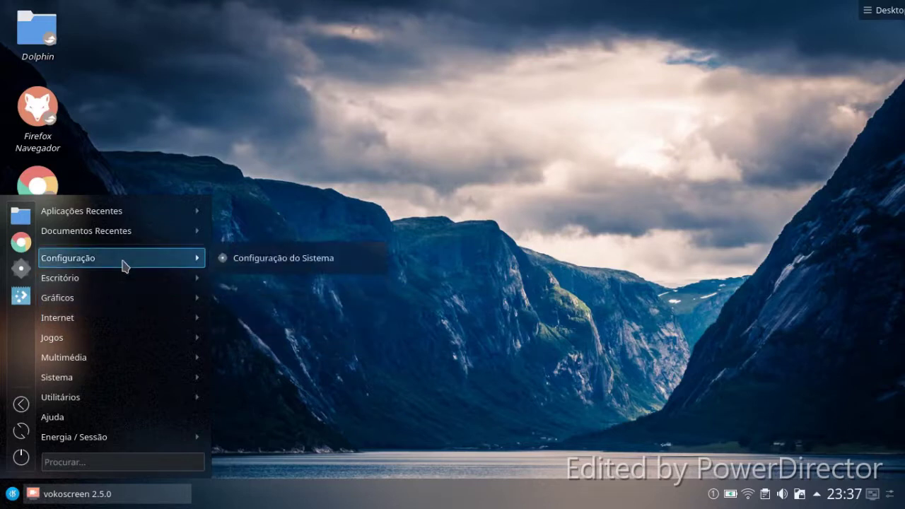
click(215, 260)
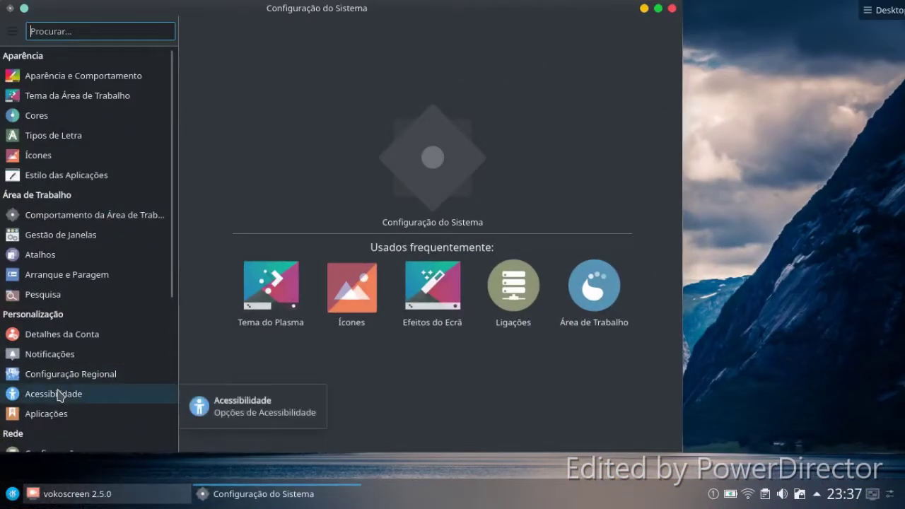
Look through the Acessibilidade and Pesquisa settings and the network and hardware categories.
click(57, 391)
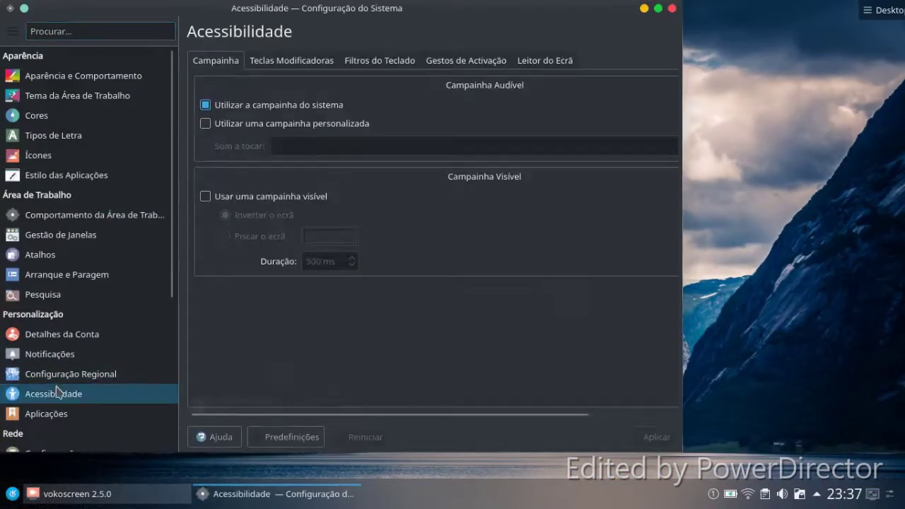
click(43, 294)
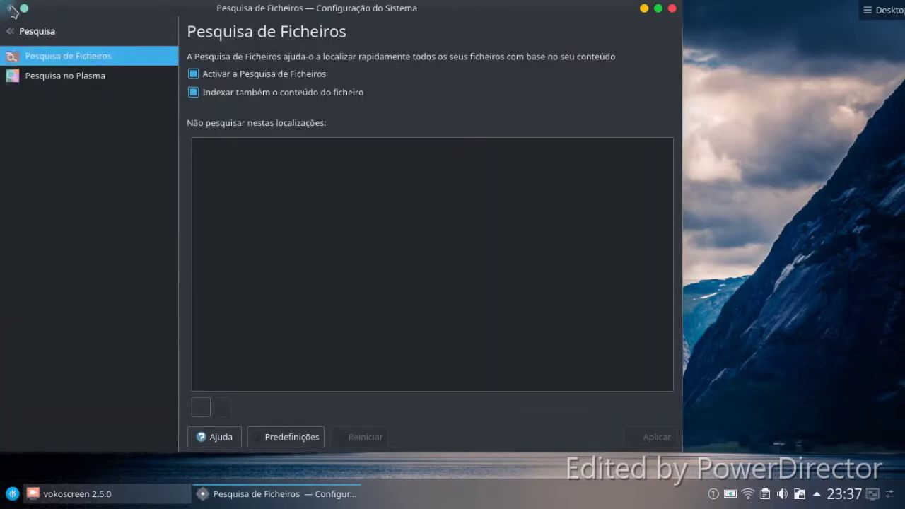
click(11, 31)
scroll(73, 215, down, 4)
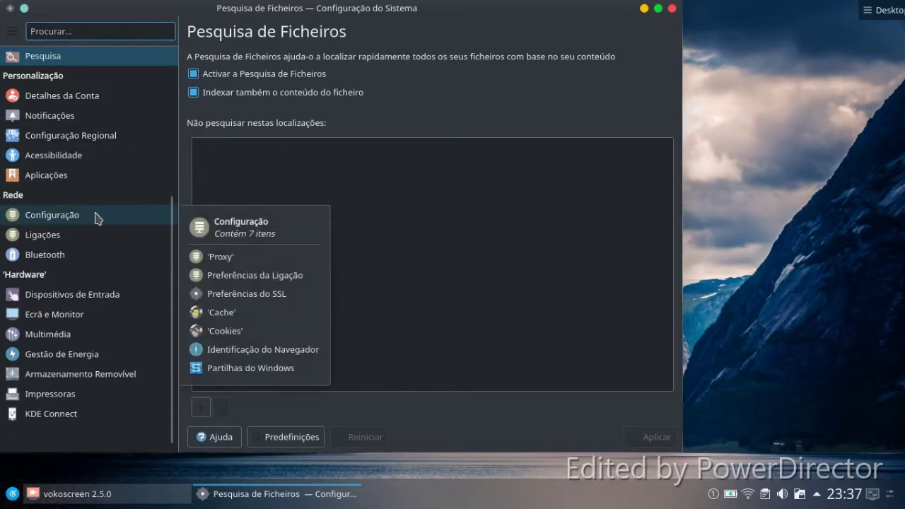
View the Ecrã e Monitor settings, move the window towards the centre of the desktop and return to the category list.
click(94, 315)
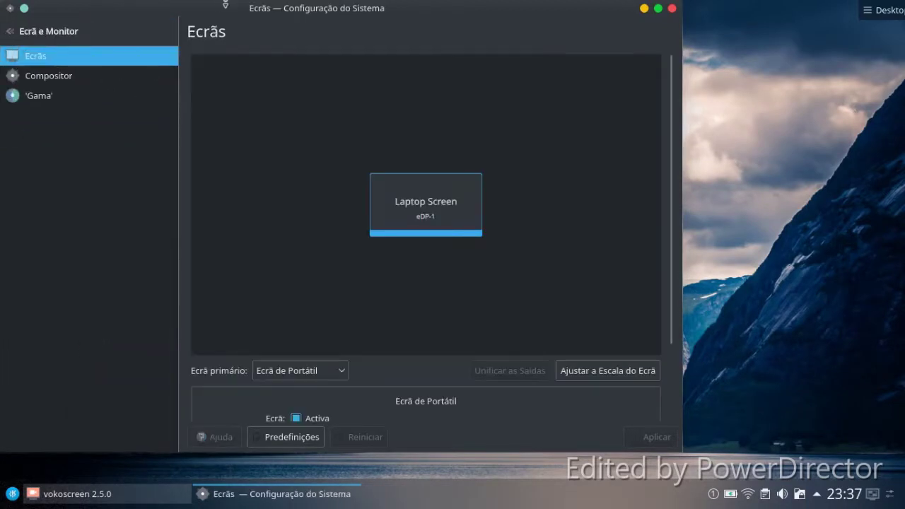
drag(227, 16, 375, 50)
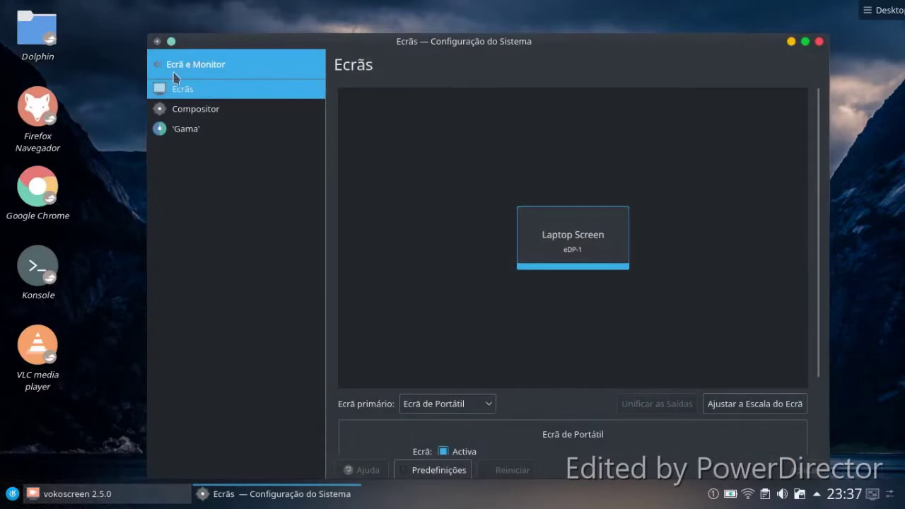
click(158, 74)
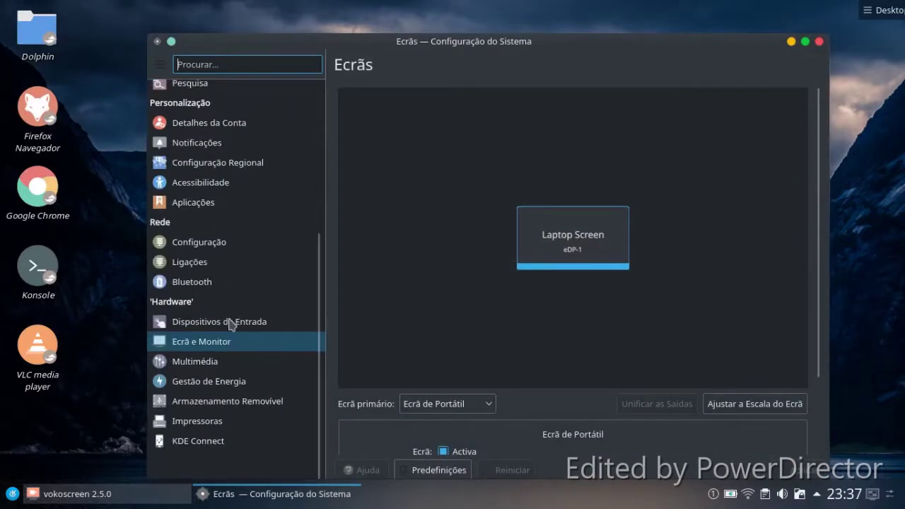
Open the Cores settings under Aparência and browse the available colour schemes.
scroll(208, 303, up, 3)
mouse_move(208, 304)
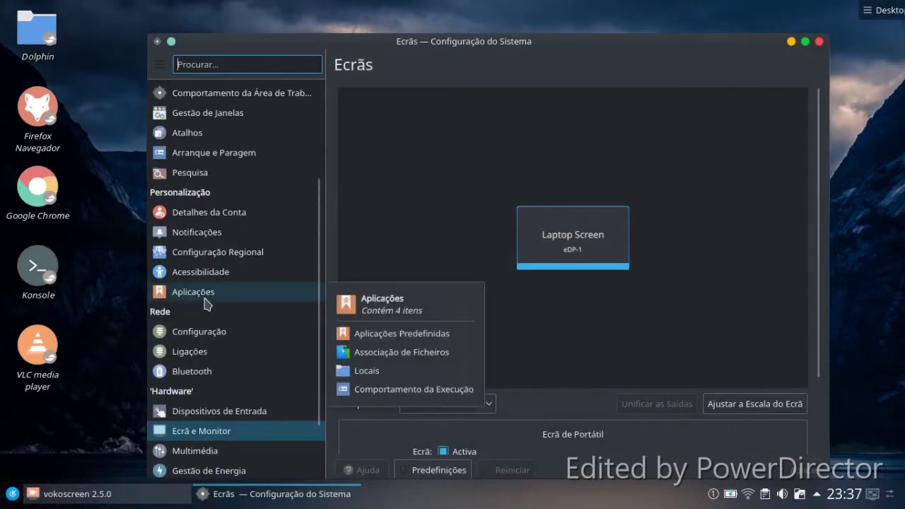
scroll(207, 303, up, 2)
scroll(207, 300, up, 2)
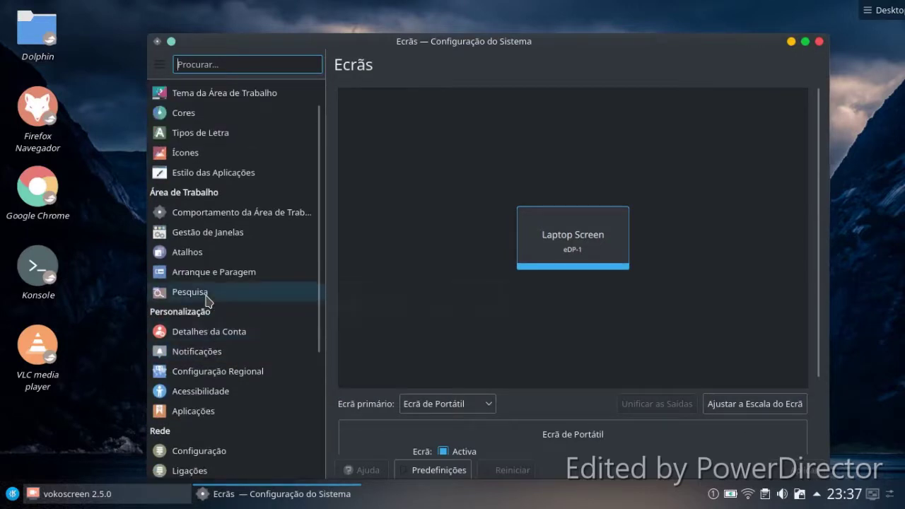
scroll(207, 300, up, 1)
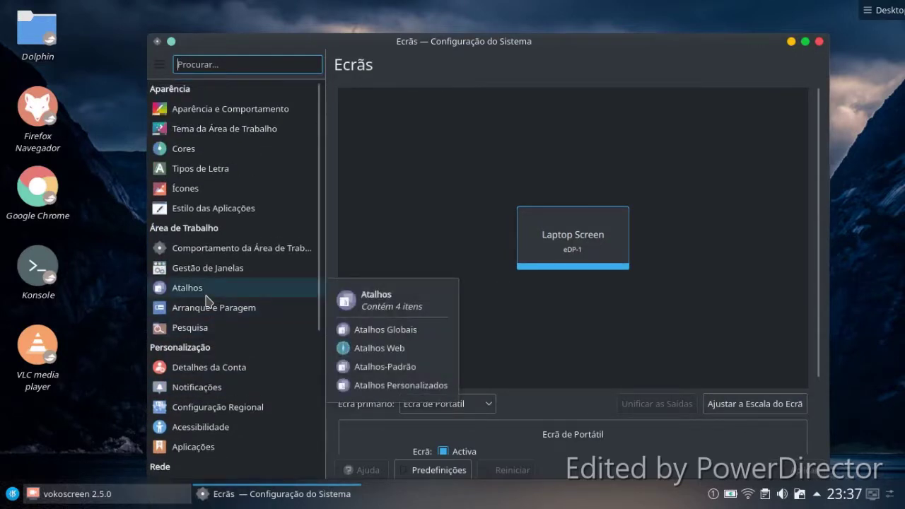
click(196, 147)
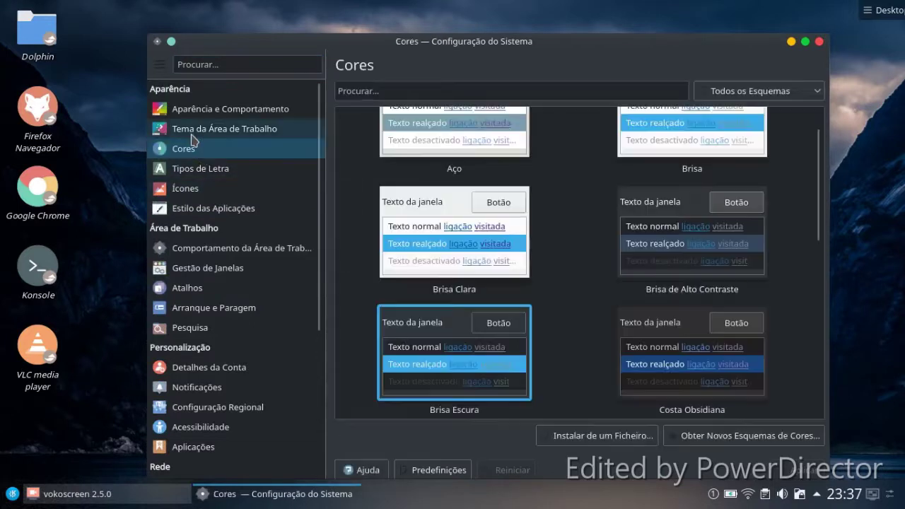
scroll(495, 233, down, 2)
scroll(519, 253, up, 2)
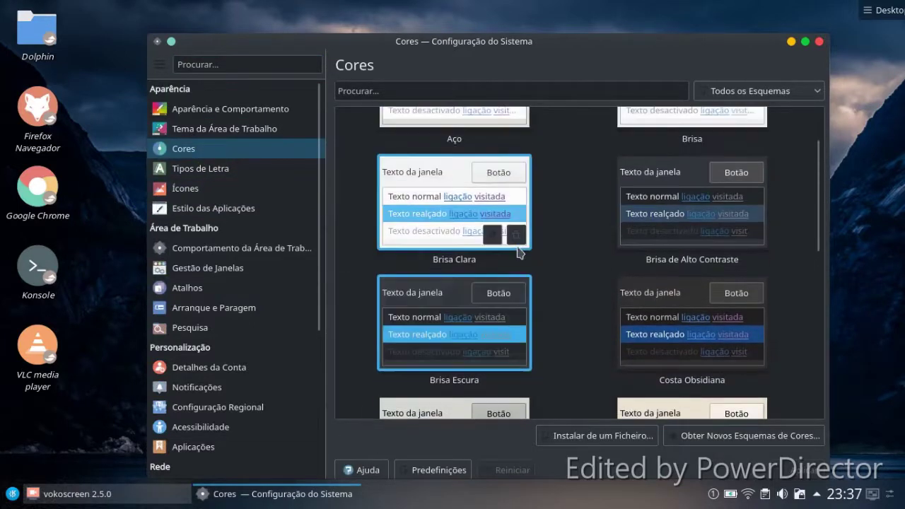
Apply the Costa Obsidiana colour scheme and shift the settings window slightly.
click(618, 303)
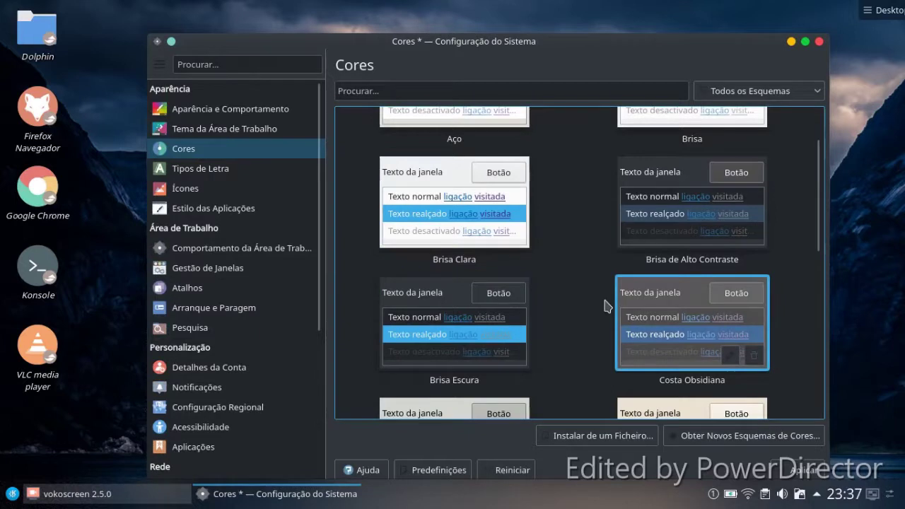
click(800, 471)
drag(499, 44, 470, 38)
scroll(592, 244, up, 1)
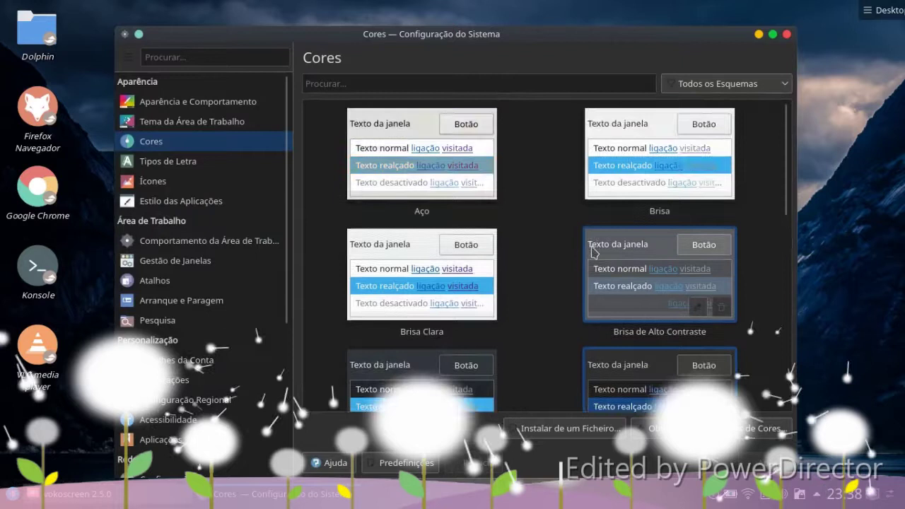
Apply the light Brisa colour scheme and switch to vokoscreen.
scroll(592, 251, down, 2)
scroll(592, 251, up, 3)
click(615, 166)
click(759, 462)
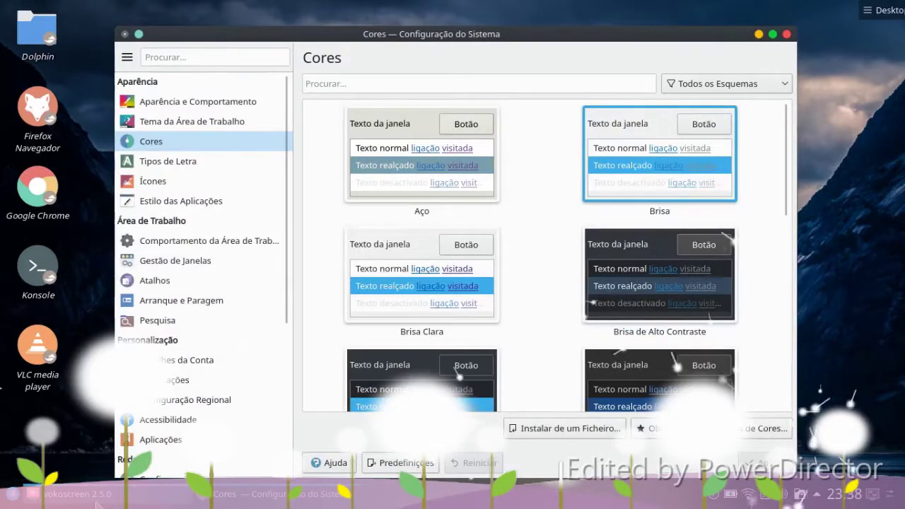
click(74, 493)
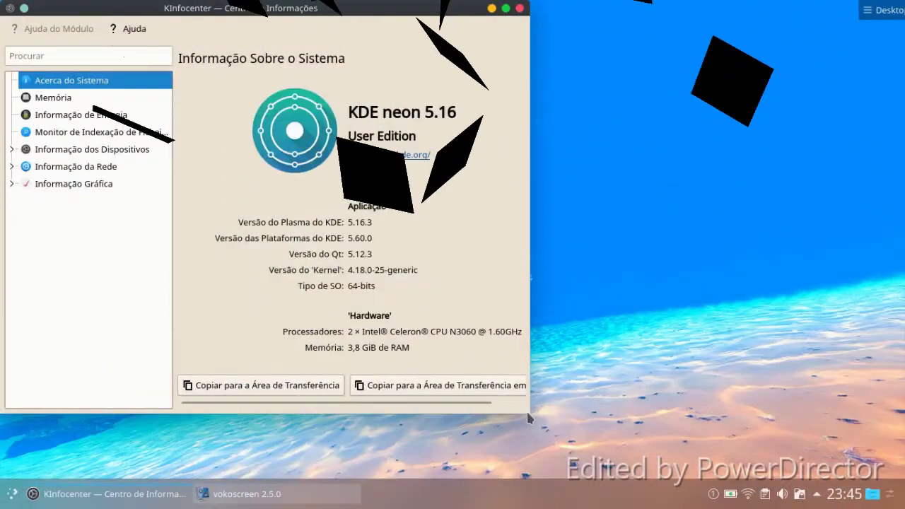
Widen the KInfocenter window to fit its system information and open the neon.kde.org link from it.
click(529, 410)
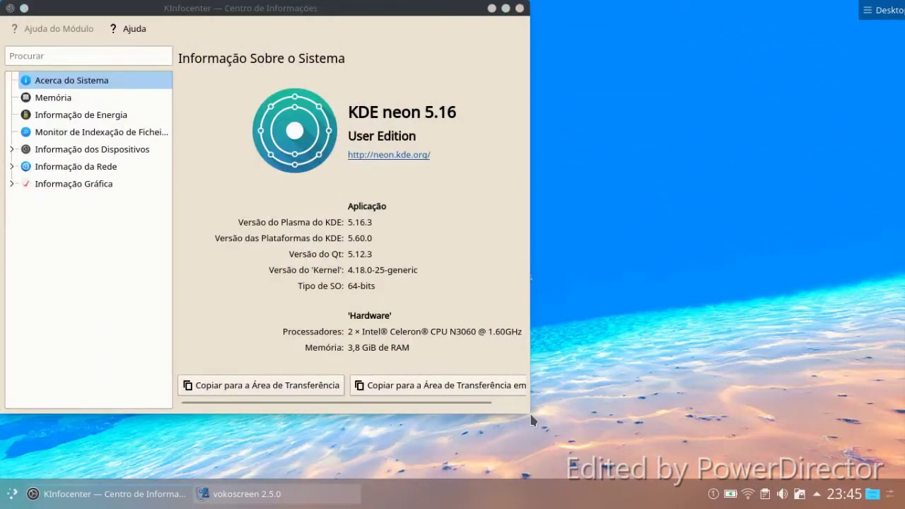
mouse_move(529, 410)
mouse_down()
mouse_move(677, 404)
mouse_move(735, 414)
mouse_up()
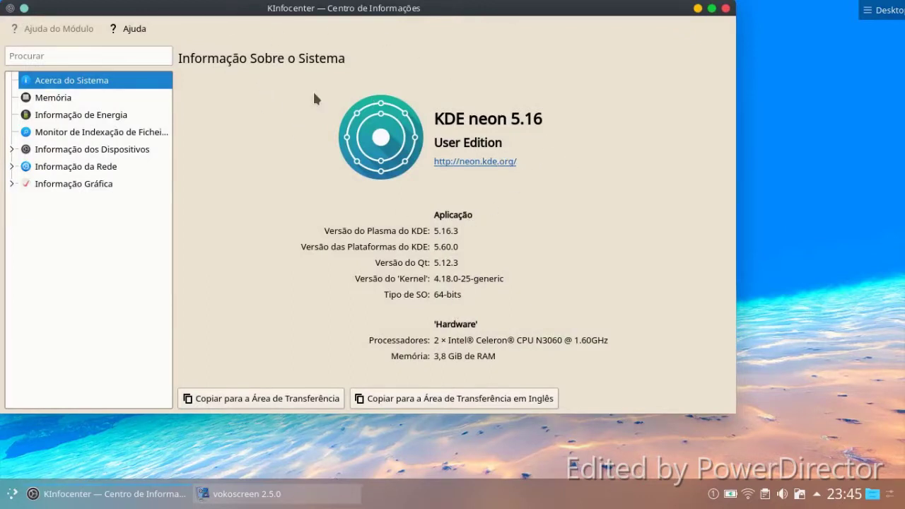
click(482, 164)
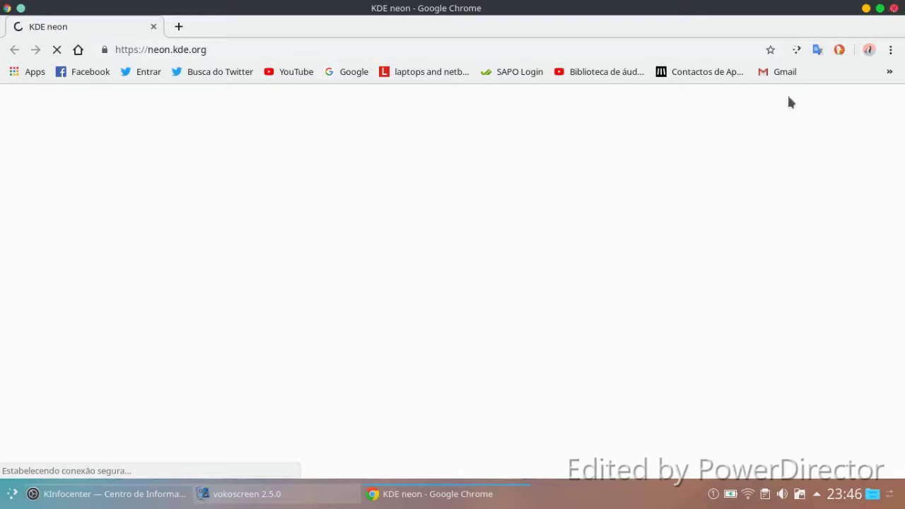
mouse_move(255, 503)
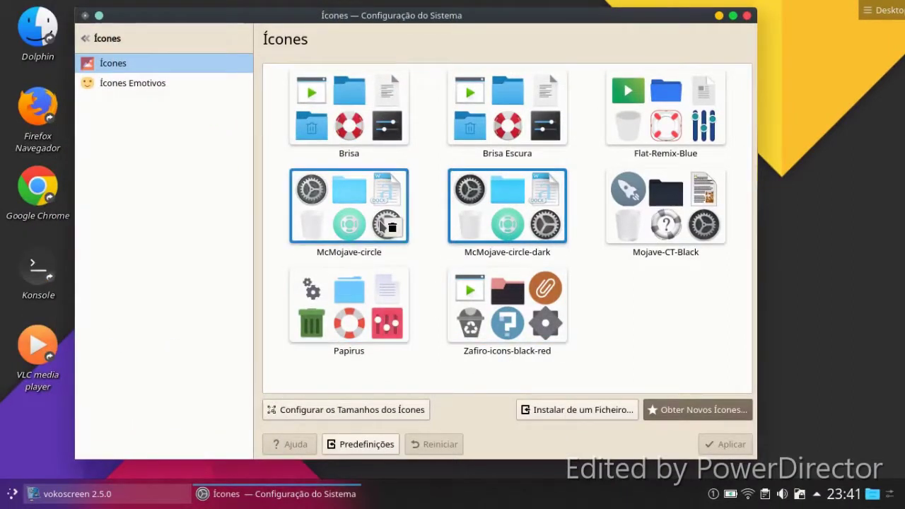
Apply the Flat-Remix-Blue icon theme.
click(698, 125)
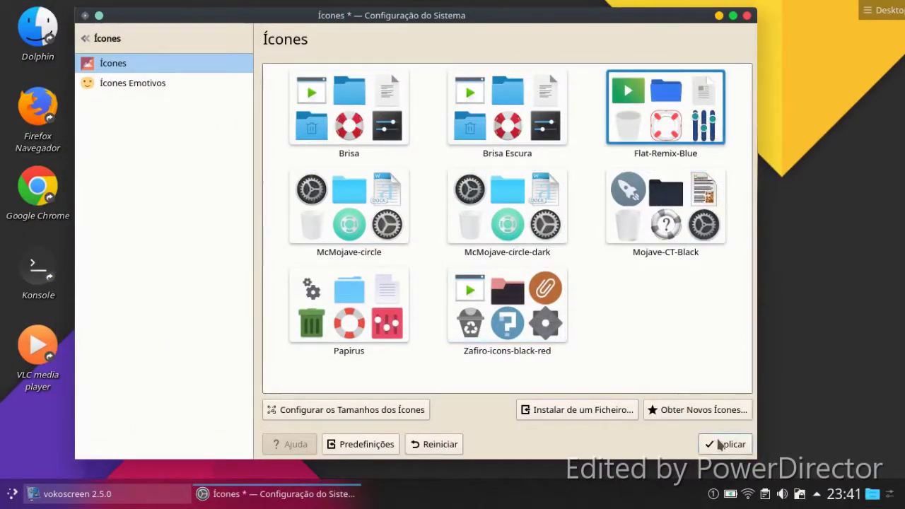
key(Return)
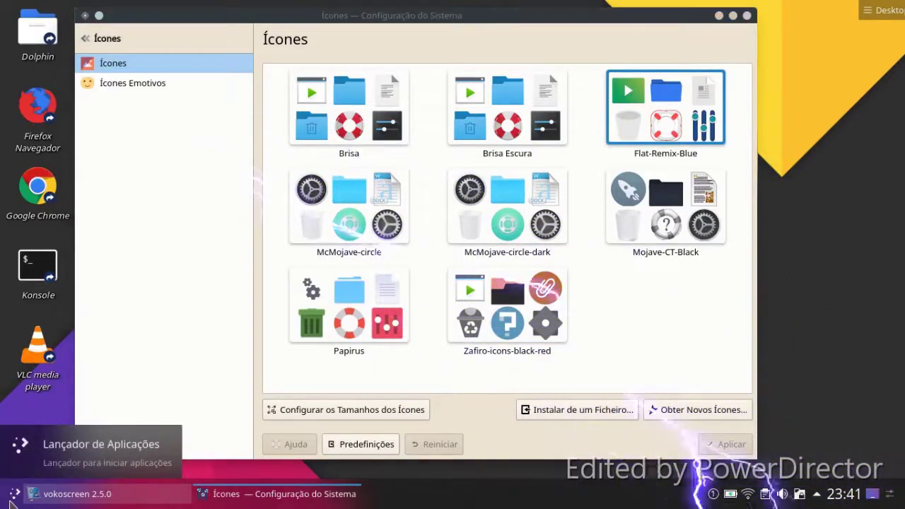
Replace the Lançador de Aplicações with the cascading Menu da Aplicação alternative and check the new menu.
click(16, 496)
click(15, 494)
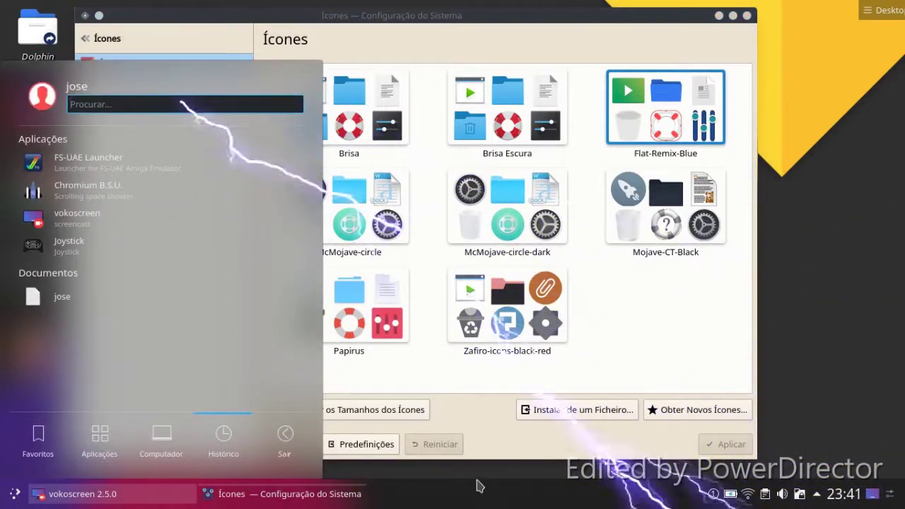
click(126, 489)
right_click(15, 494)
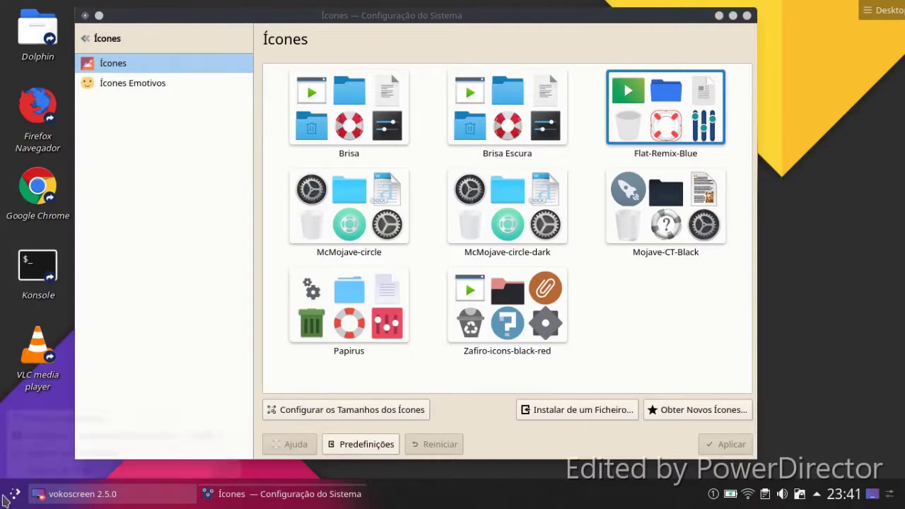
click(25, 453)
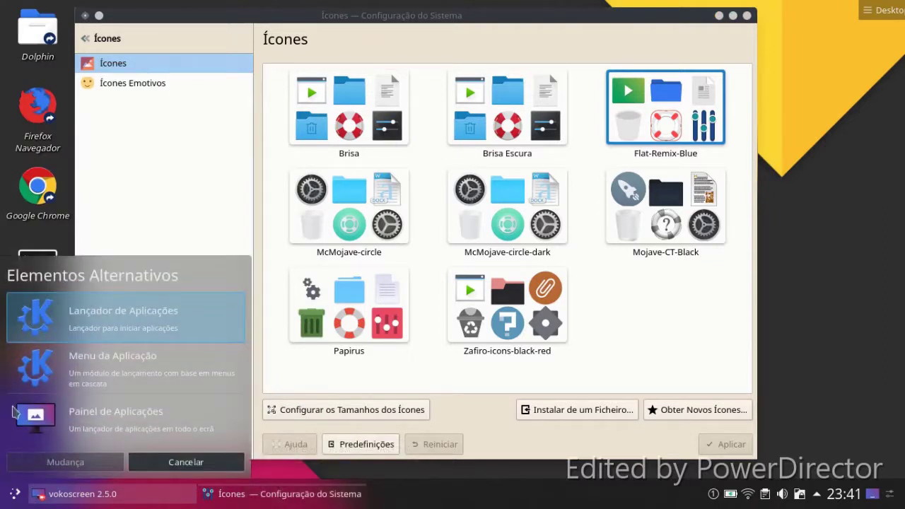
click(17, 465)
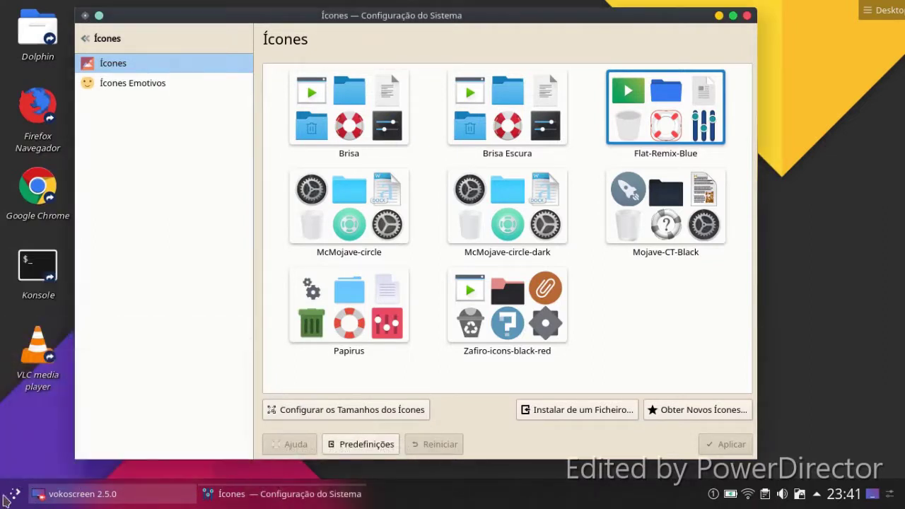
click(9, 502)
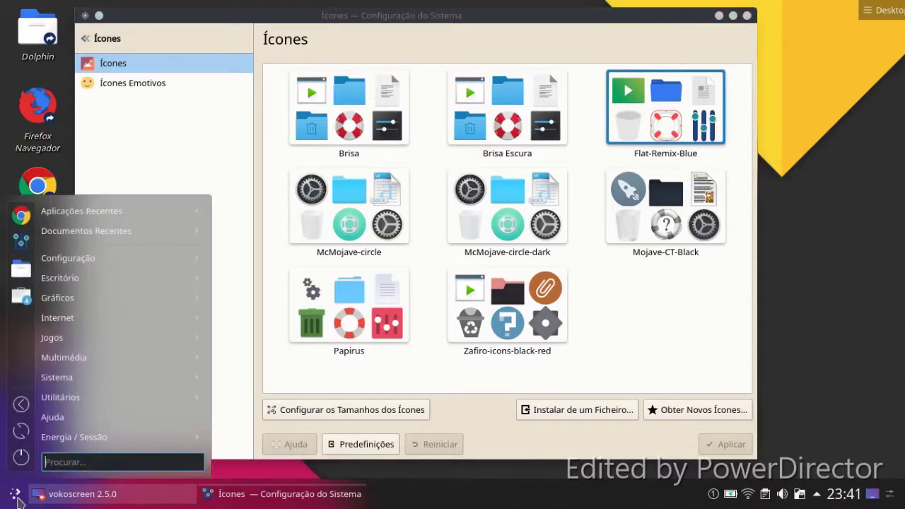
click(836, 281)
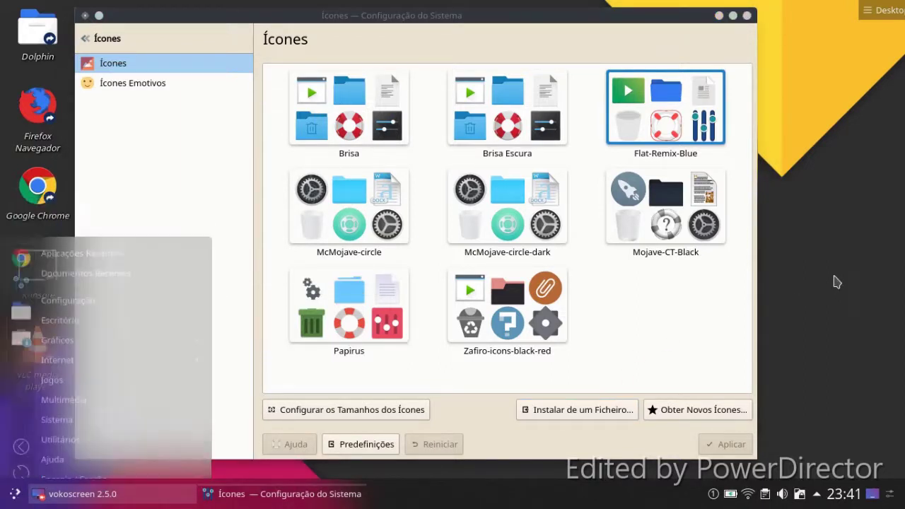
Remove the Mojave-CT-Black icon theme, apply the Papirus icons and check them in the application menu.
click(710, 228)
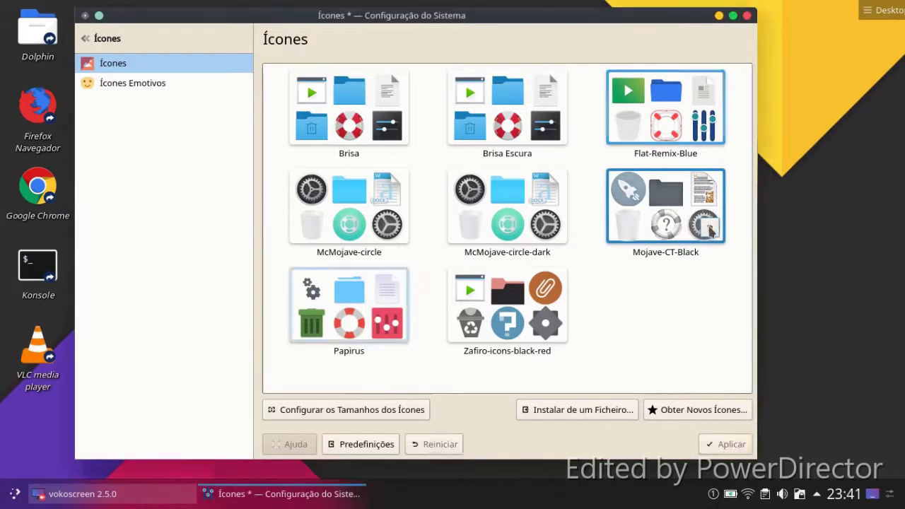
click(711, 449)
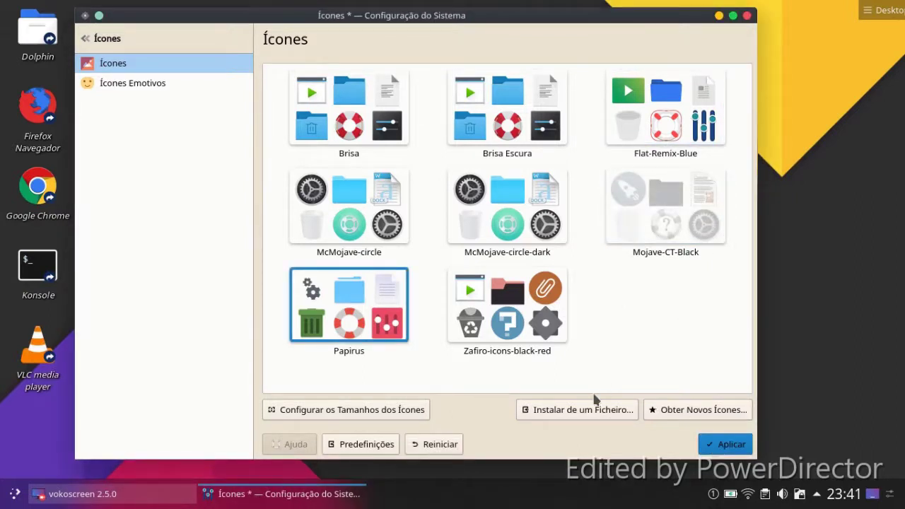
click(701, 446)
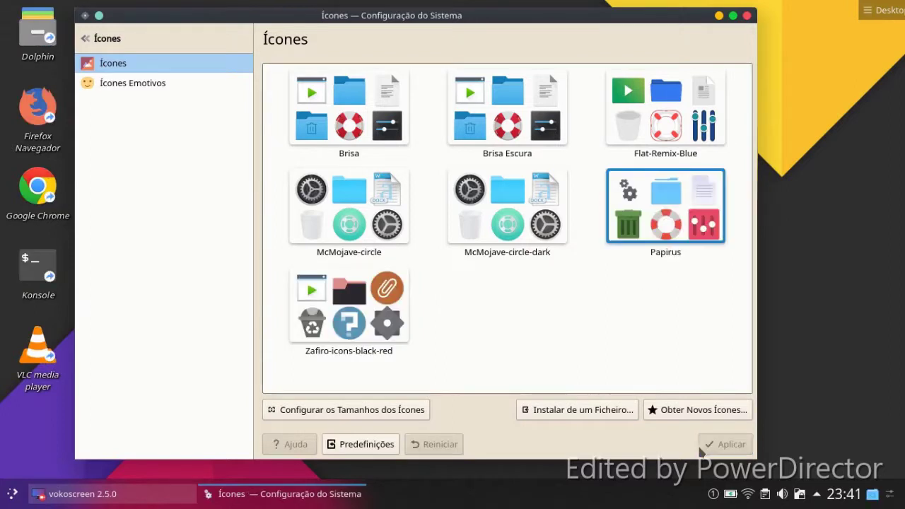
click(12, 494)
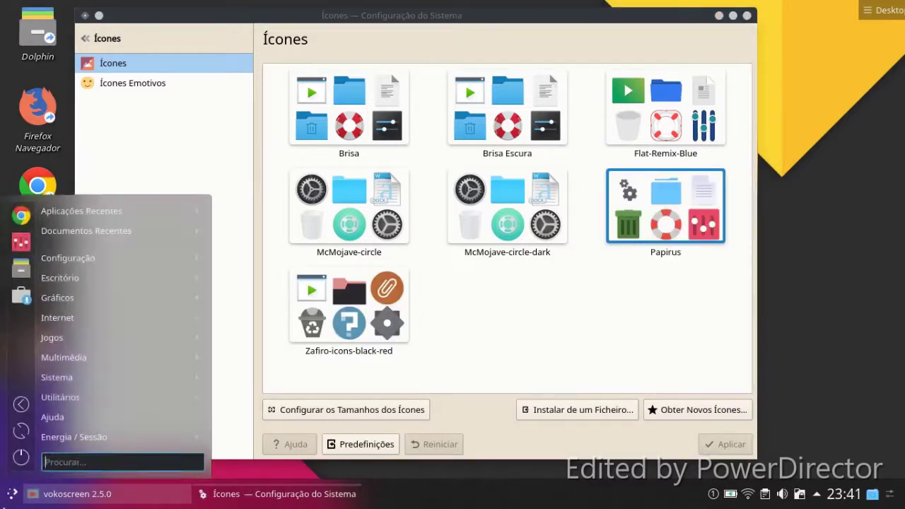
click(607, 286)
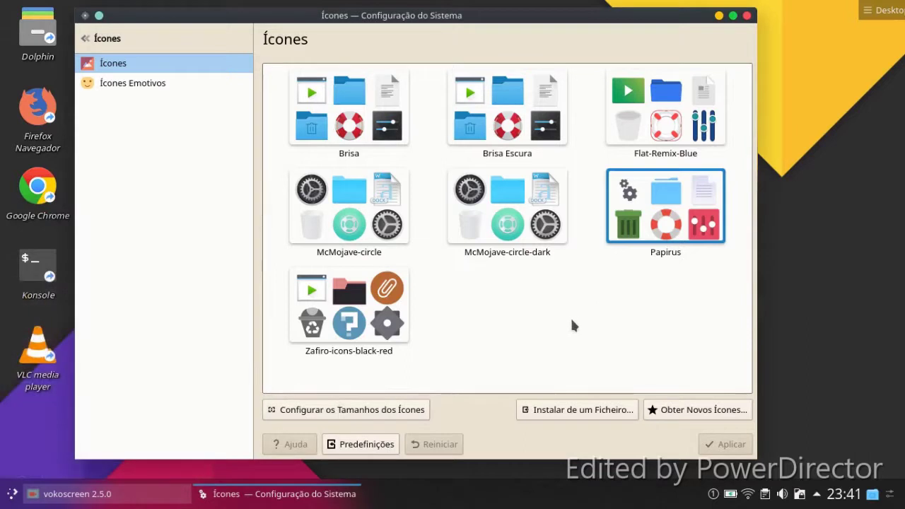
Apply the McMojave-circle-dark icon theme.
mouse_move(387, 304)
mouse_move(497, 233)
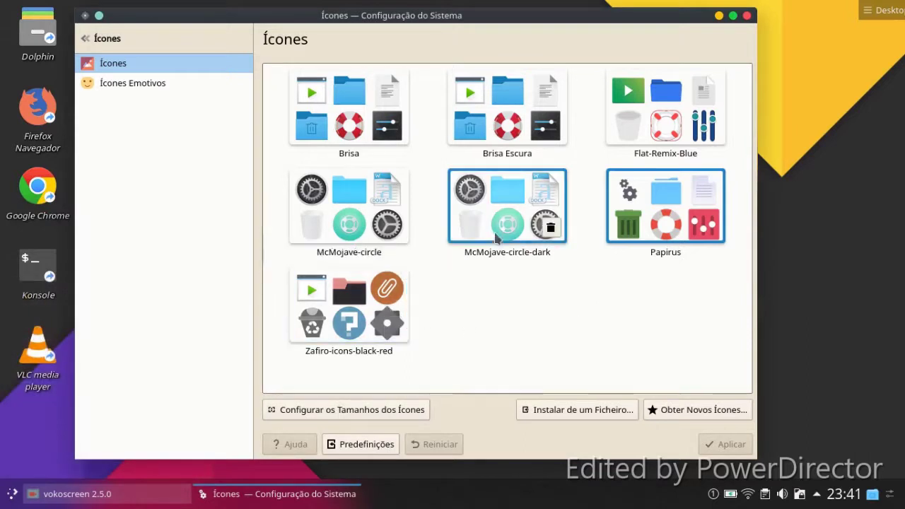
mouse_move(413, 219)
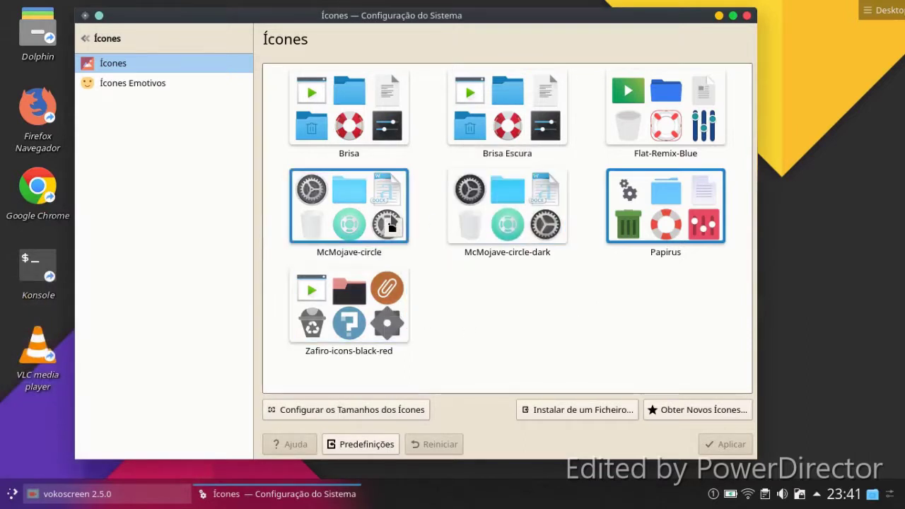
click(506, 216)
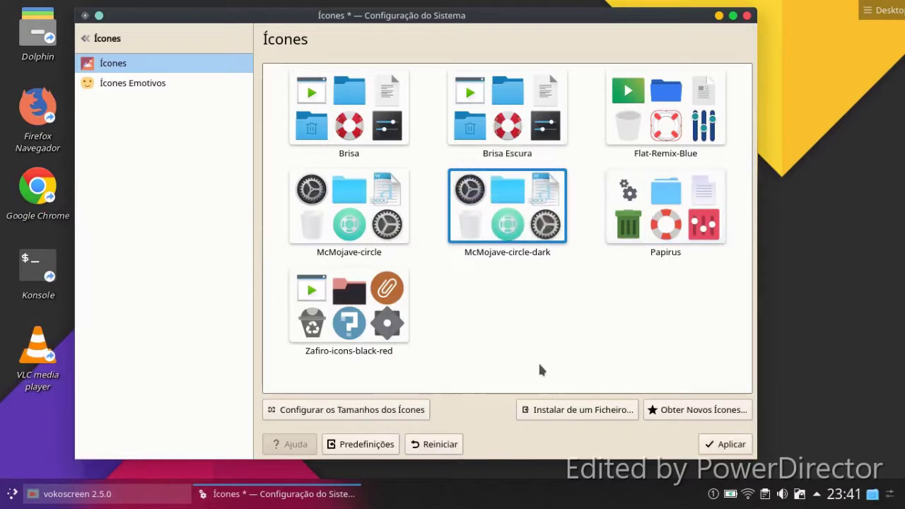
click(698, 447)
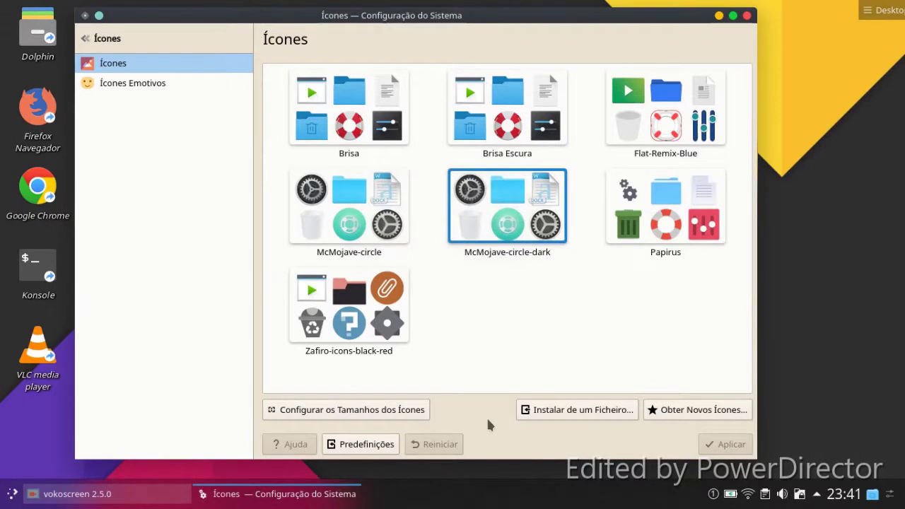
Move Dolphin to the top of the application menu's favourites and close the menu.
click(7, 496)
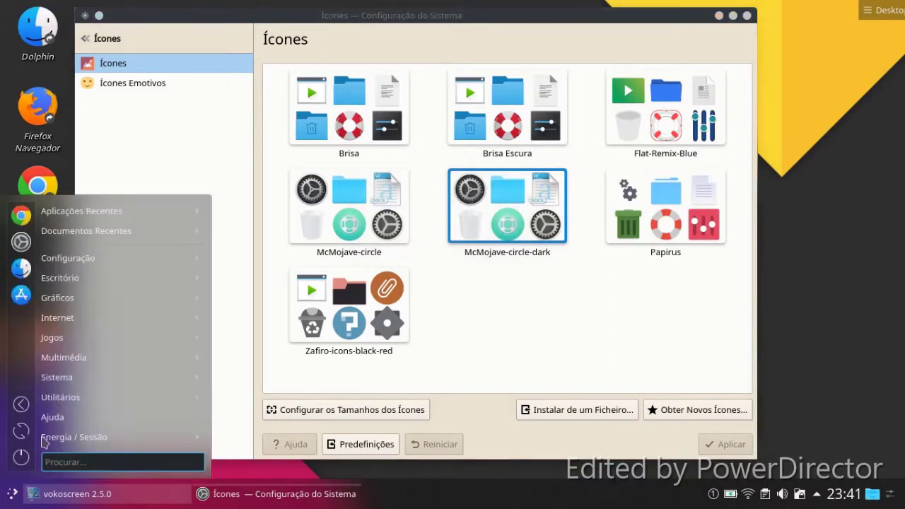
drag(25, 281, 21, 215)
click(387, 477)
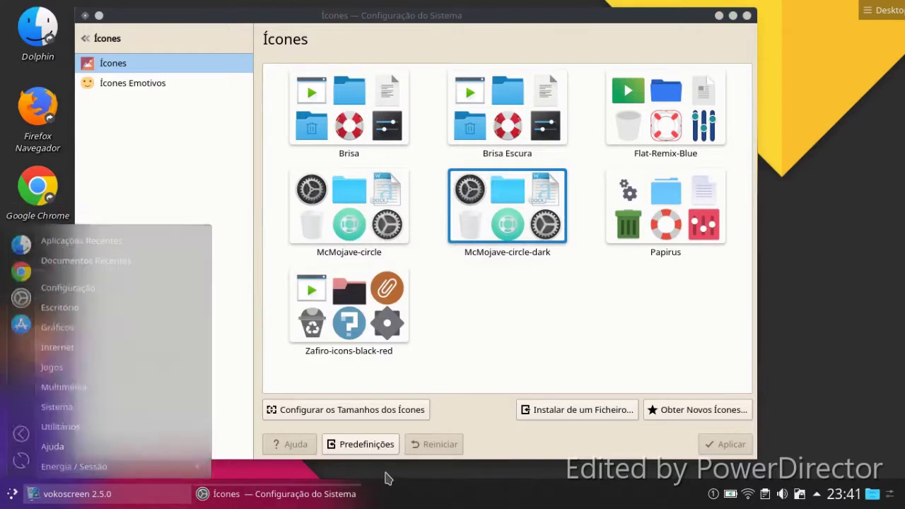
Close the icon settings and try the command disr in a Konsole terminal moved away from the desktop icons.
click(747, 15)
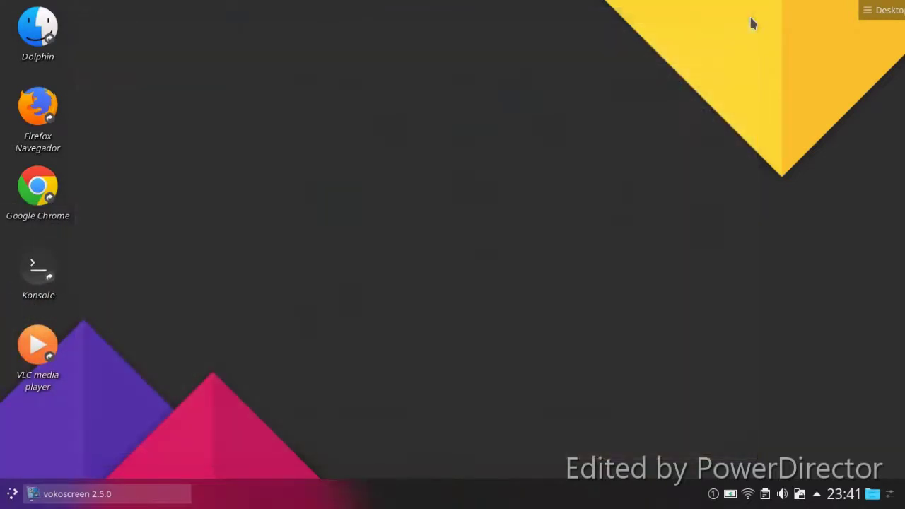
click(73, 251)
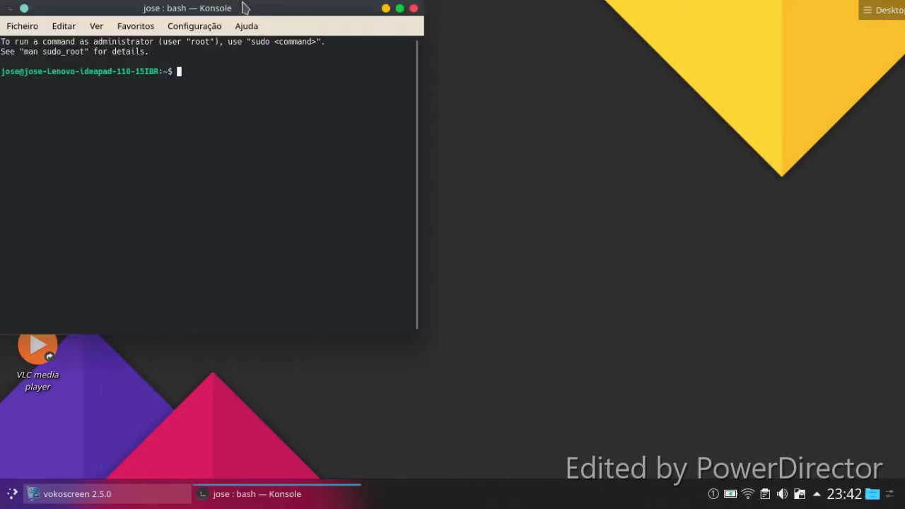
drag(244, 8, 383, 64)
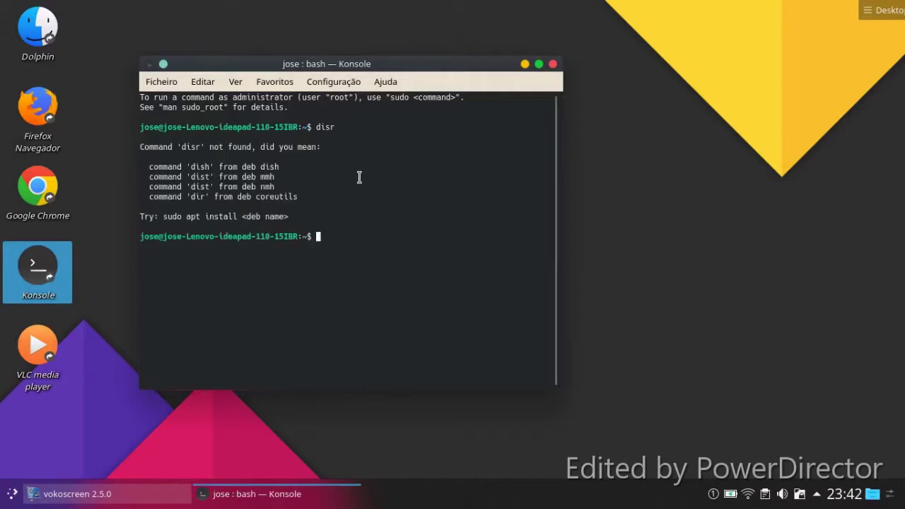
click(553, 64)
Set the desktop wallpaper to KDE Plasma Scenery 44 and close the desktop configuration.
right_click(457, 113)
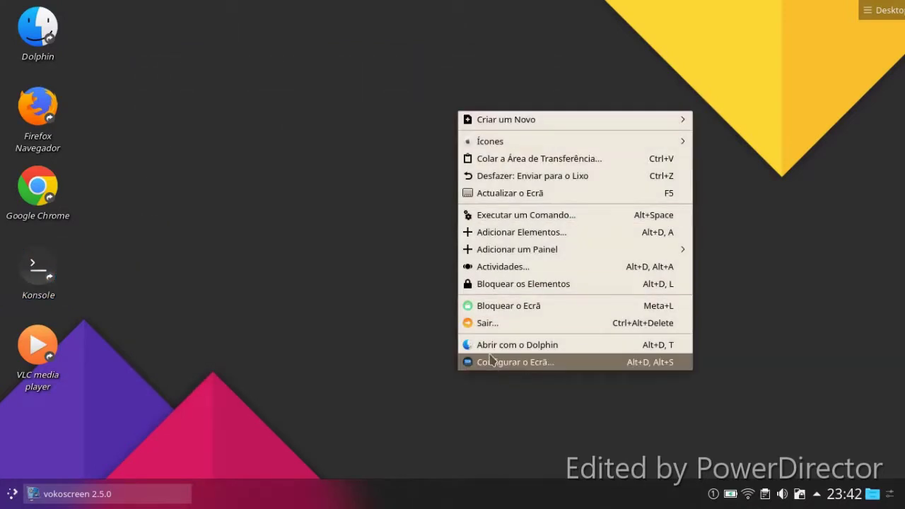
click(491, 361)
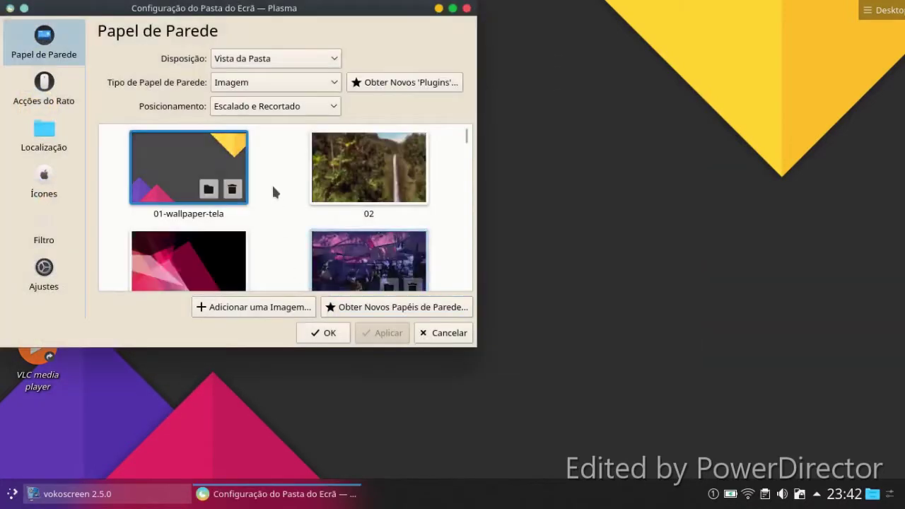
scroll(346, 195, down, 5)
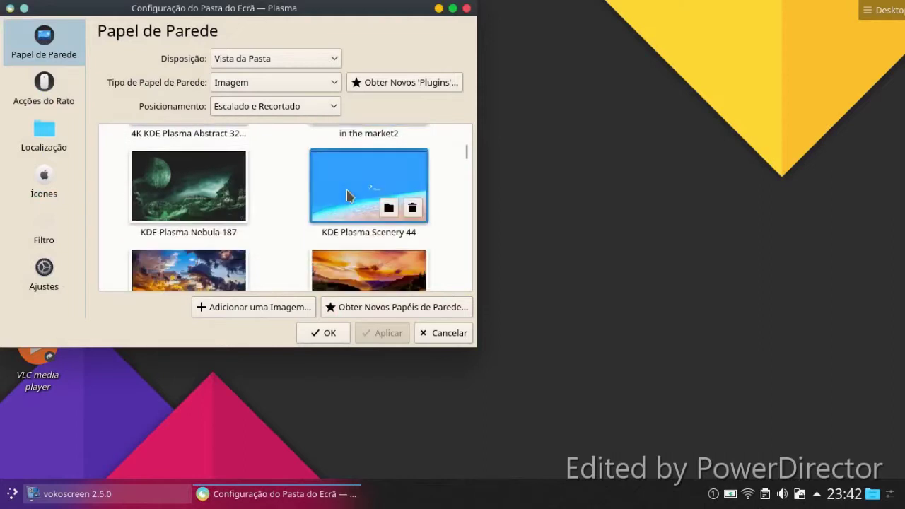
scroll(346, 196, down, 1)
click(348, 179)
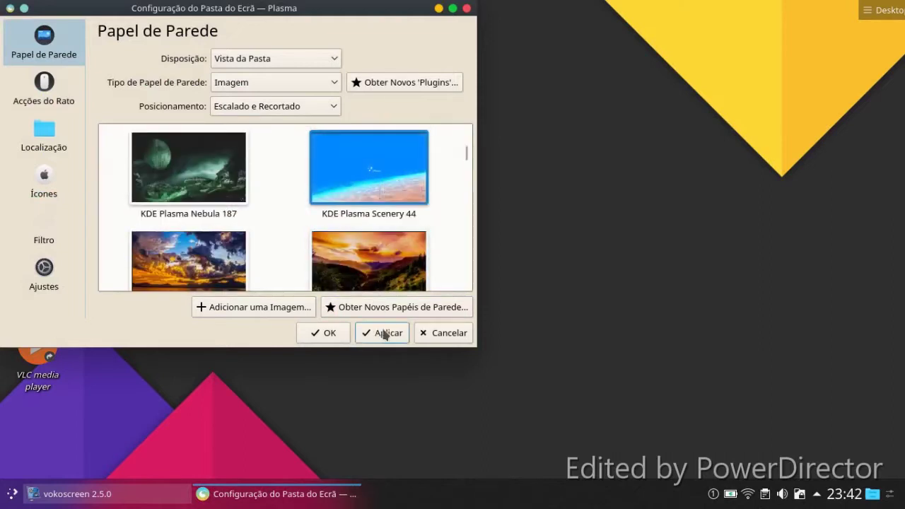
click(384, 333)
click(325, 335)
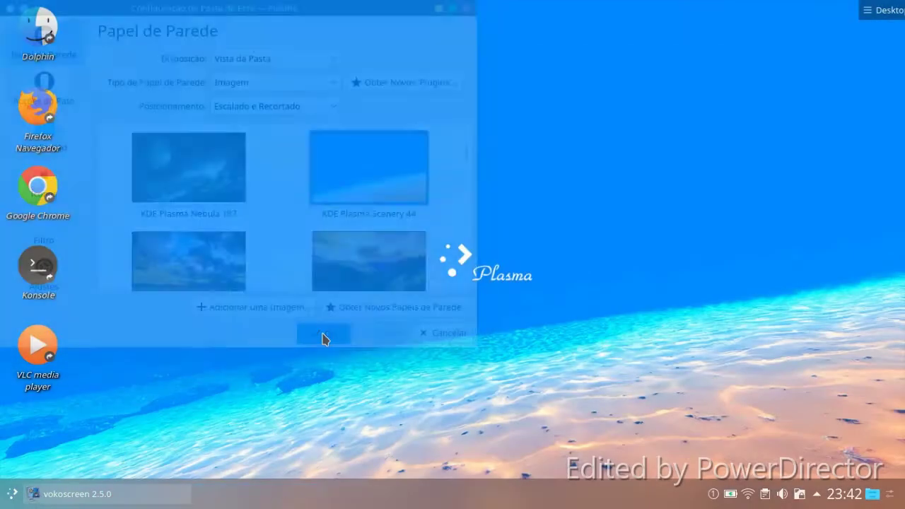
Open Discover from the application menu's favourites and look through the featured applications.
click(12, 493)
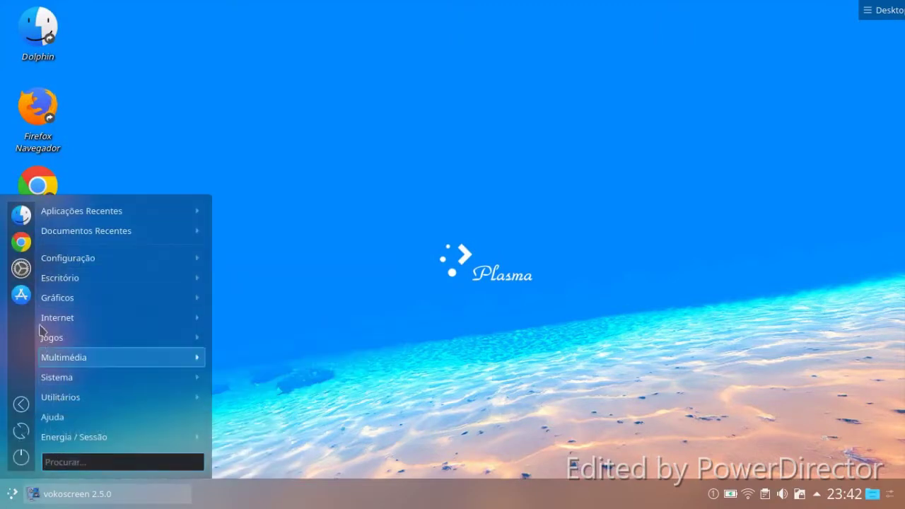
click(22, 294)
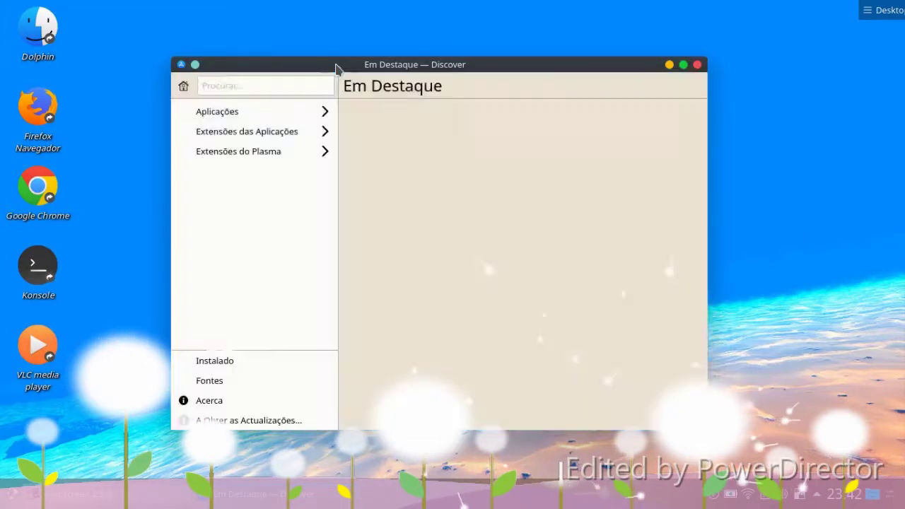
drag(336, 67, 317, 73)
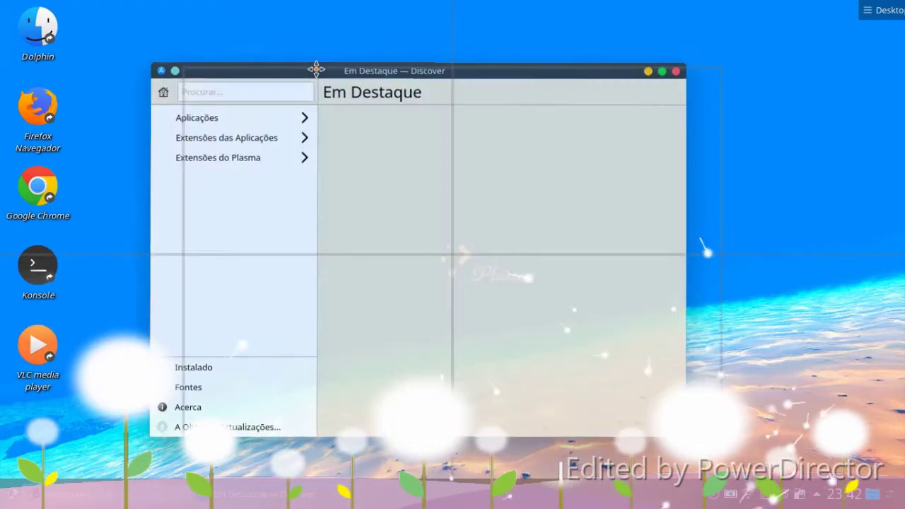
scroll(519, 176, down, 5)
scroll(519, 176, down, 4)
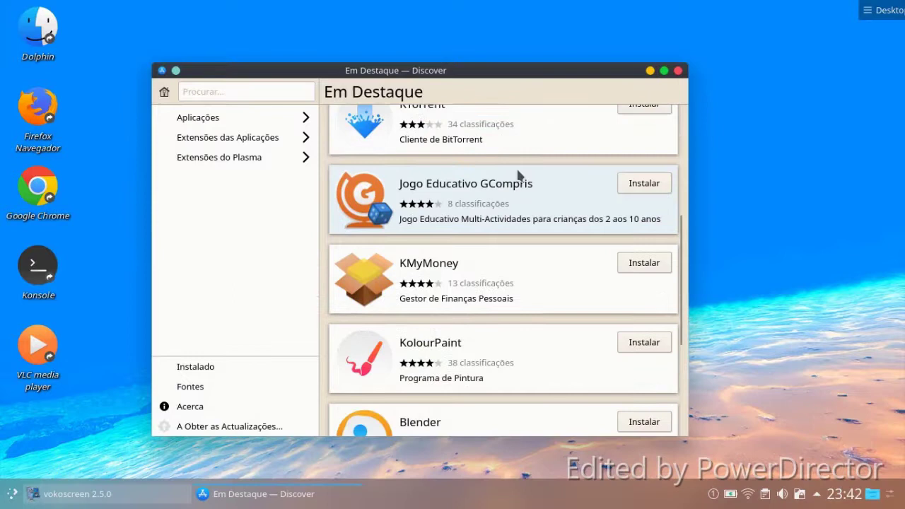
Check Discover's updates page, look at the Aplicações category, and browse the Extensões do Plasma list.
click(178, 431)
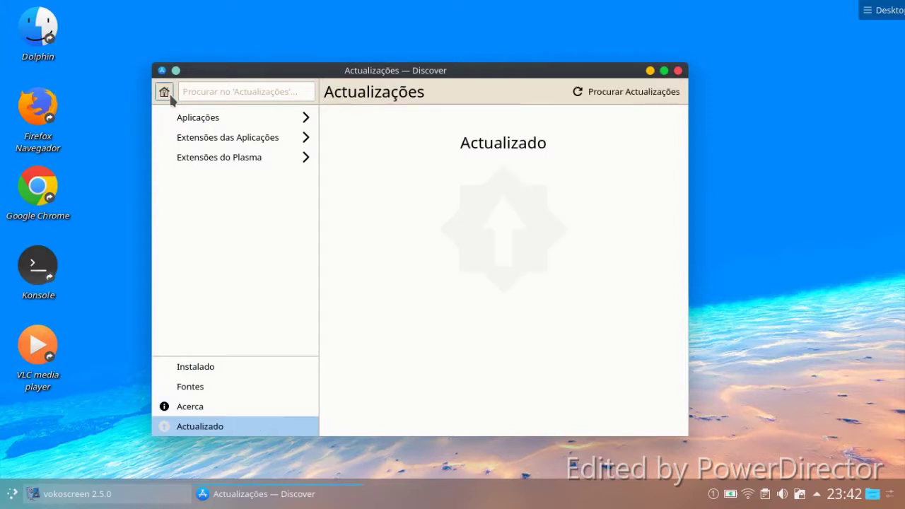
click(188, 123)
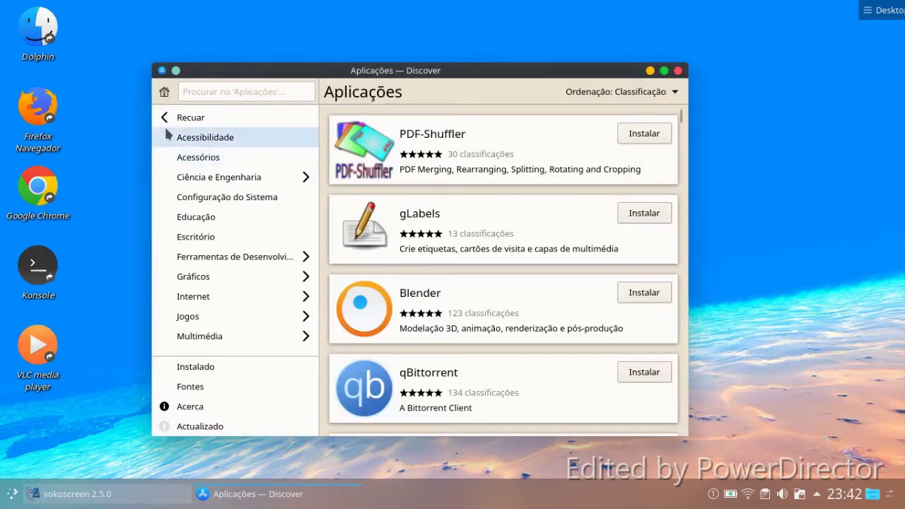
click(167, 126)
click(178, 162)
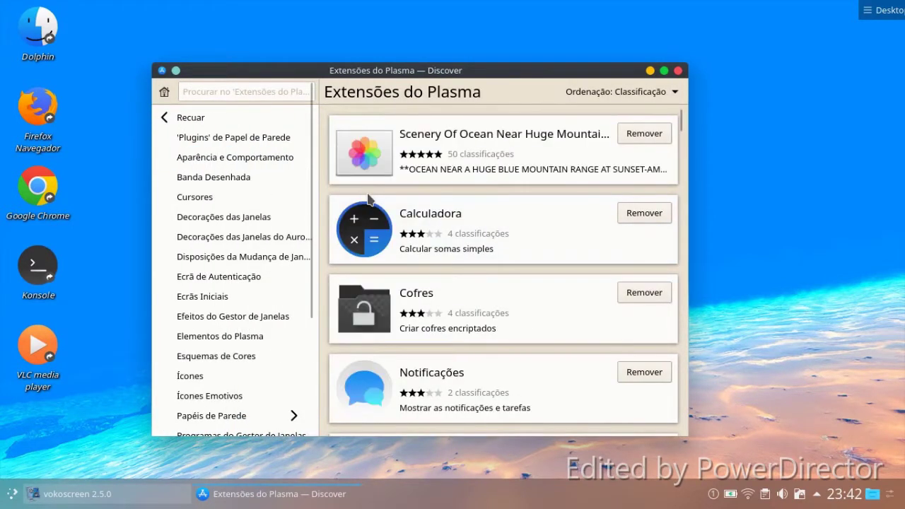
scroll(382, 212, down, 1)
scroll(600, 108, down, 2)
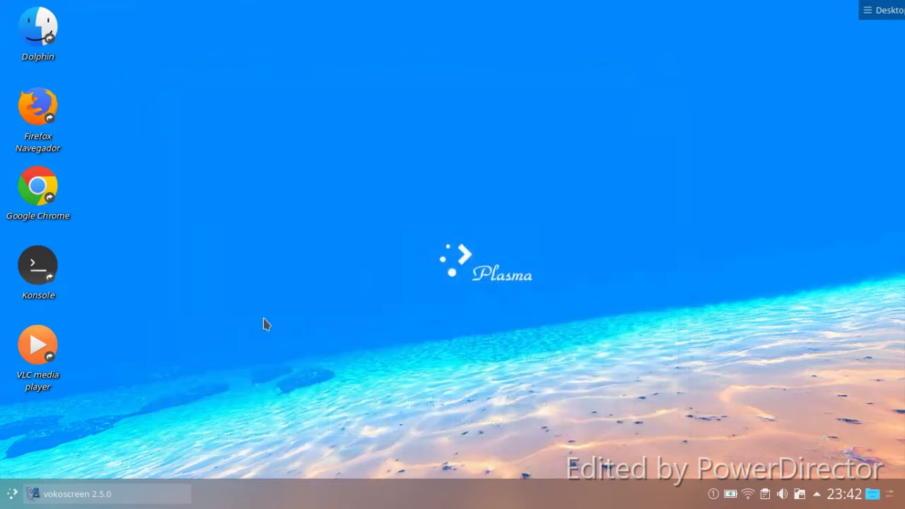
Bring up the minimised vokoscreen recorder window.
click(70, 496)
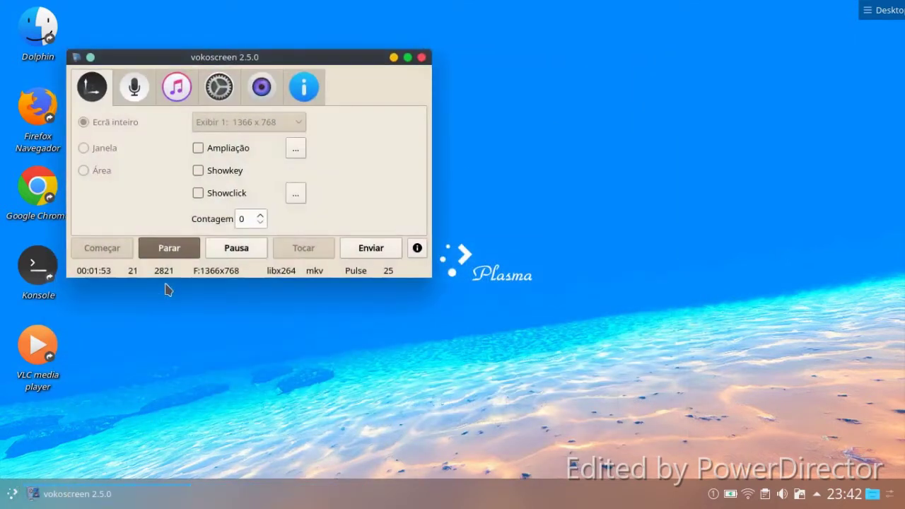